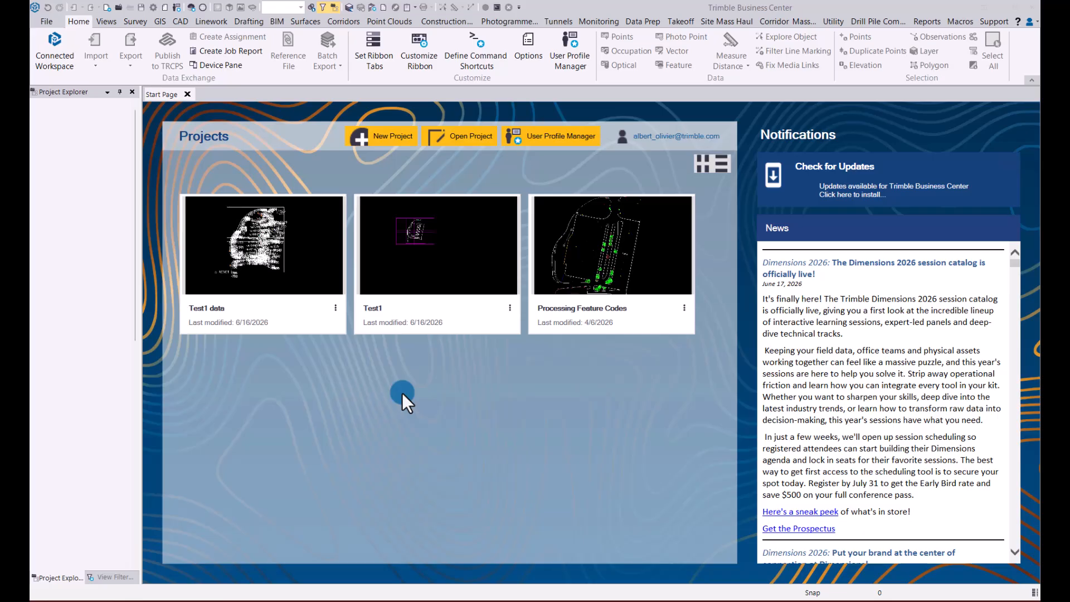
- Create a new project named Test1 from the blank template, linked to the 2026 Connect Workspace Connect project
left_click(389, 138)
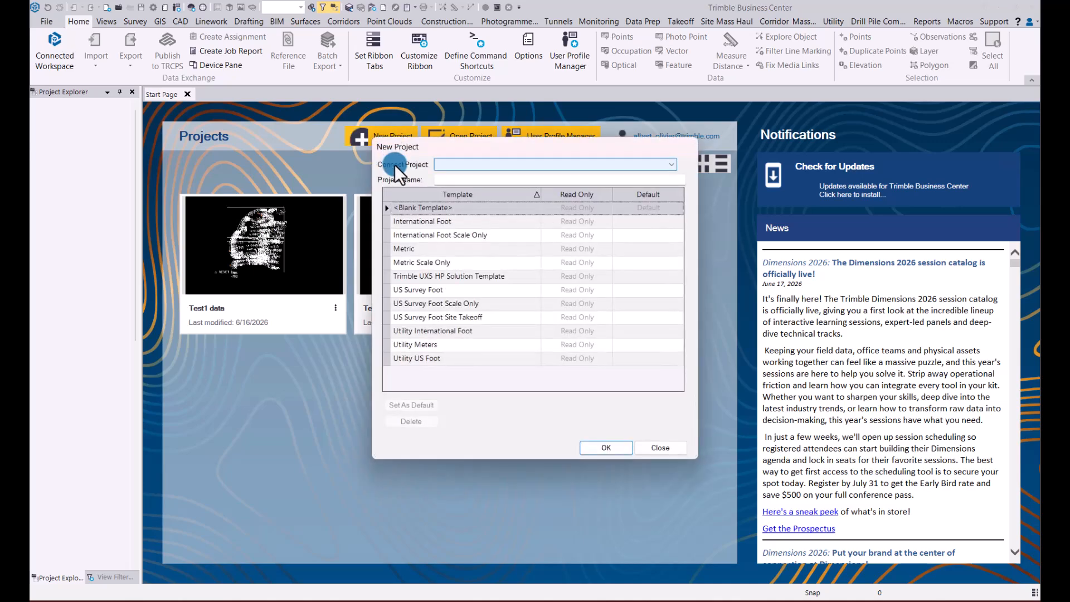
left_click(672, 164)
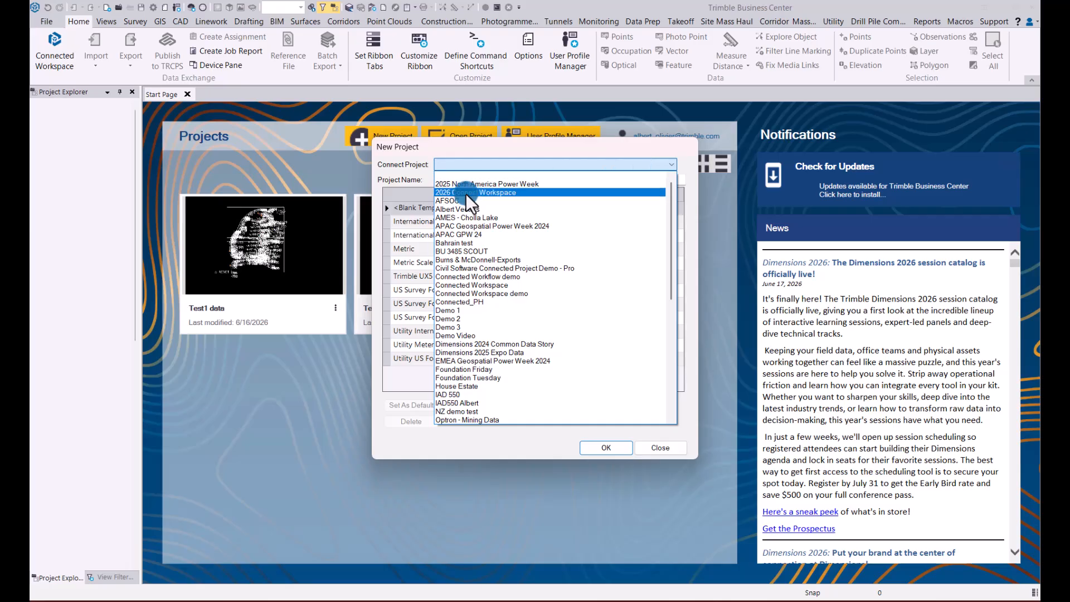
left_click(466, 193)
left_click(454, 179)
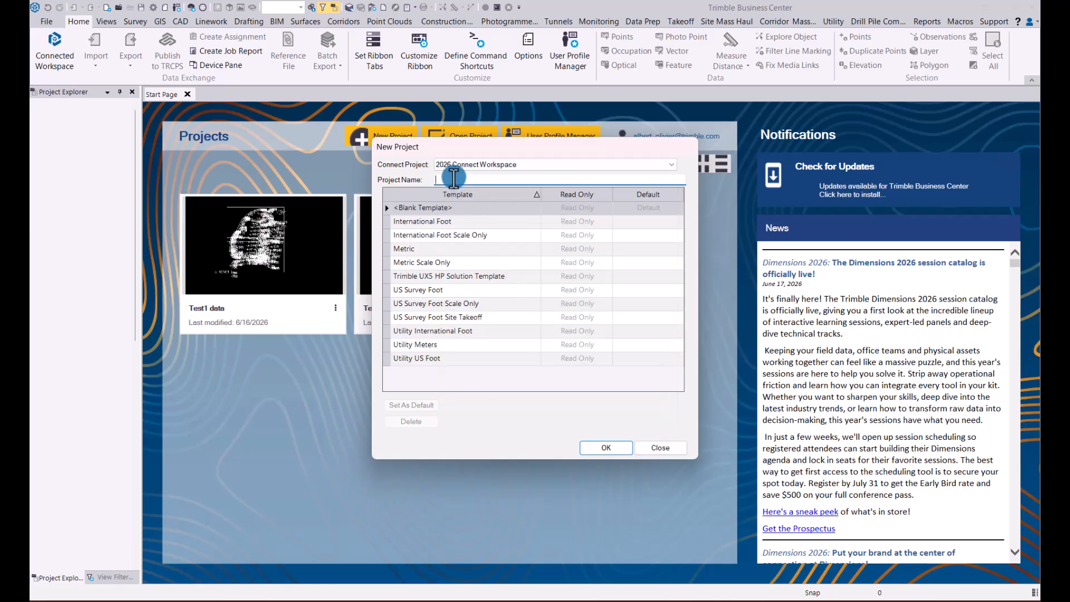
type("Test1")
left_click(608, 448)
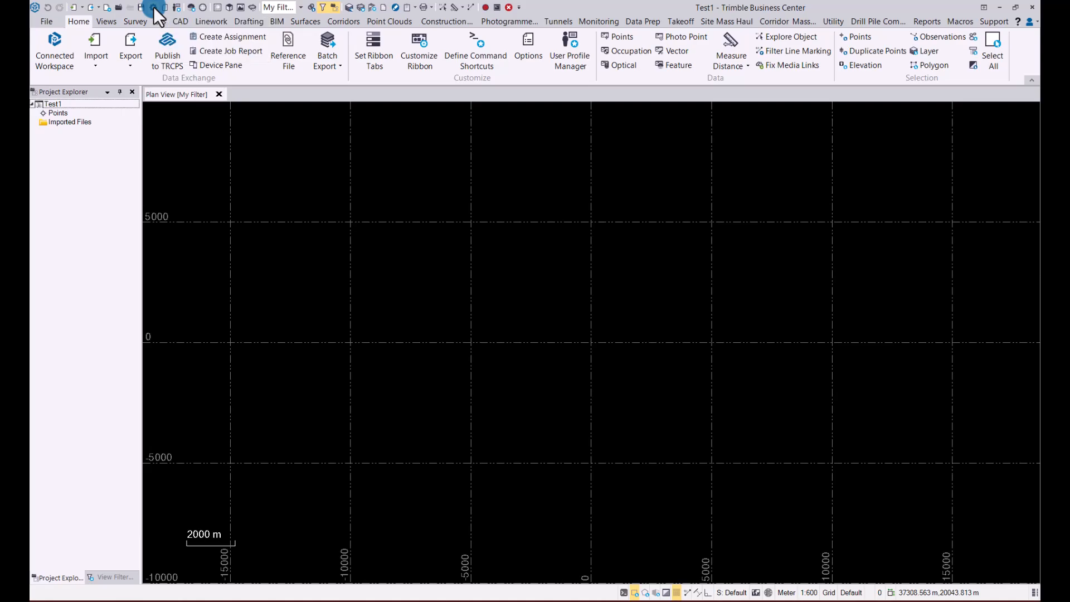
- Set the project's coordinate system to the recently used United States/NAD83, Colorado Central 0502, with GEOID18 (Conus)
left_click(316, 203)
left_click(444, 401)
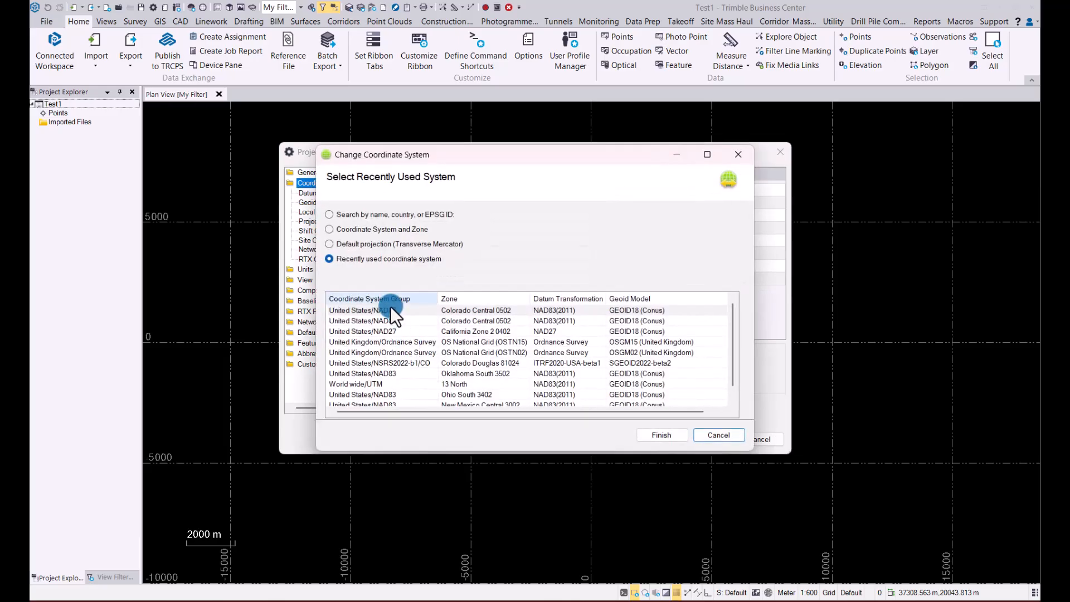
left_click(391, 310)
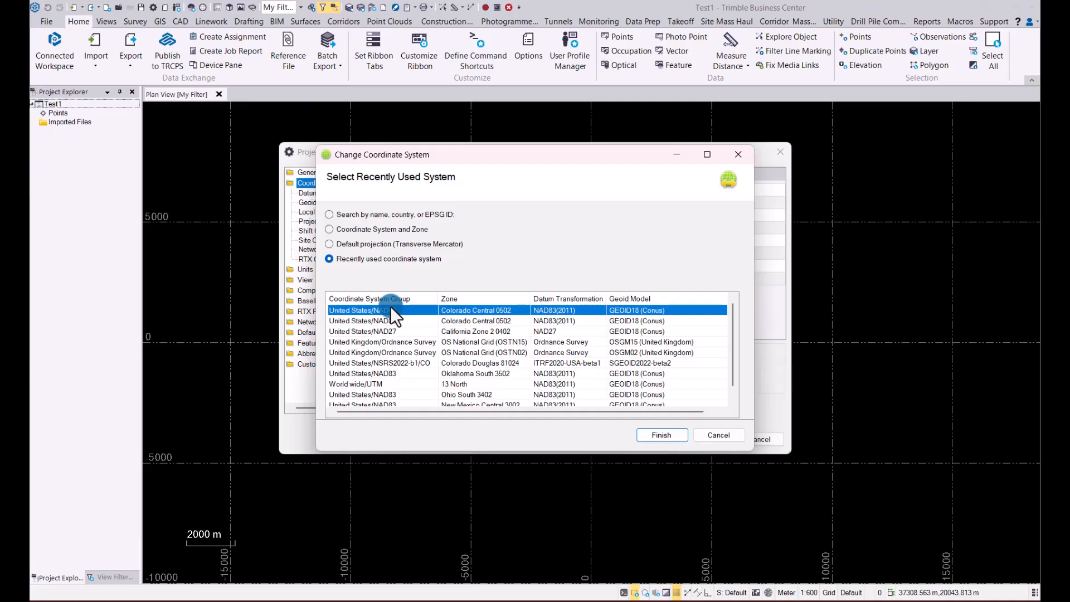
left_click(662, 435)
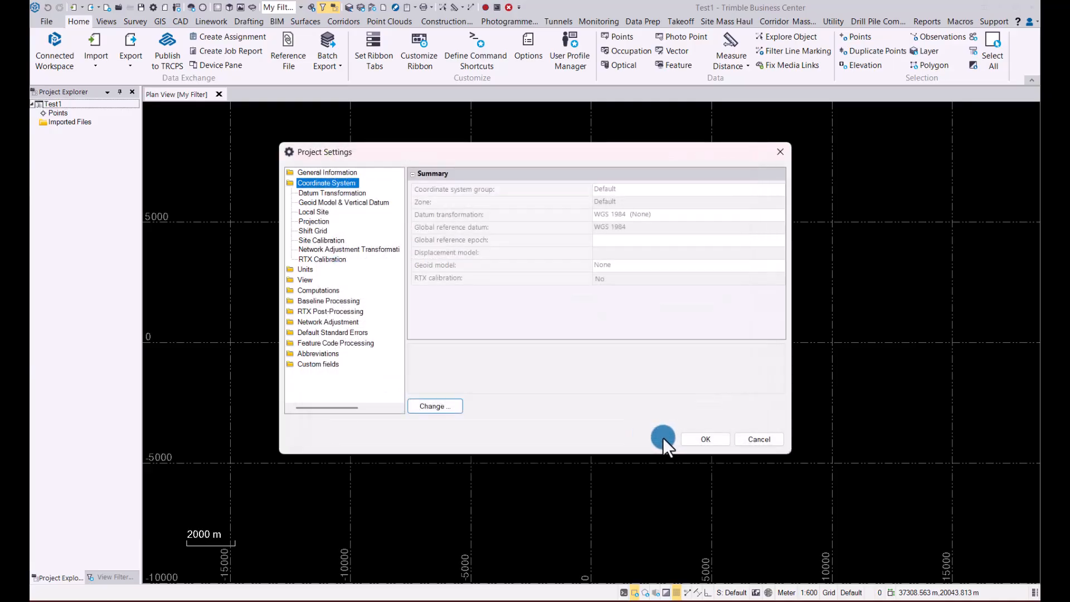
left_click(707, 440)
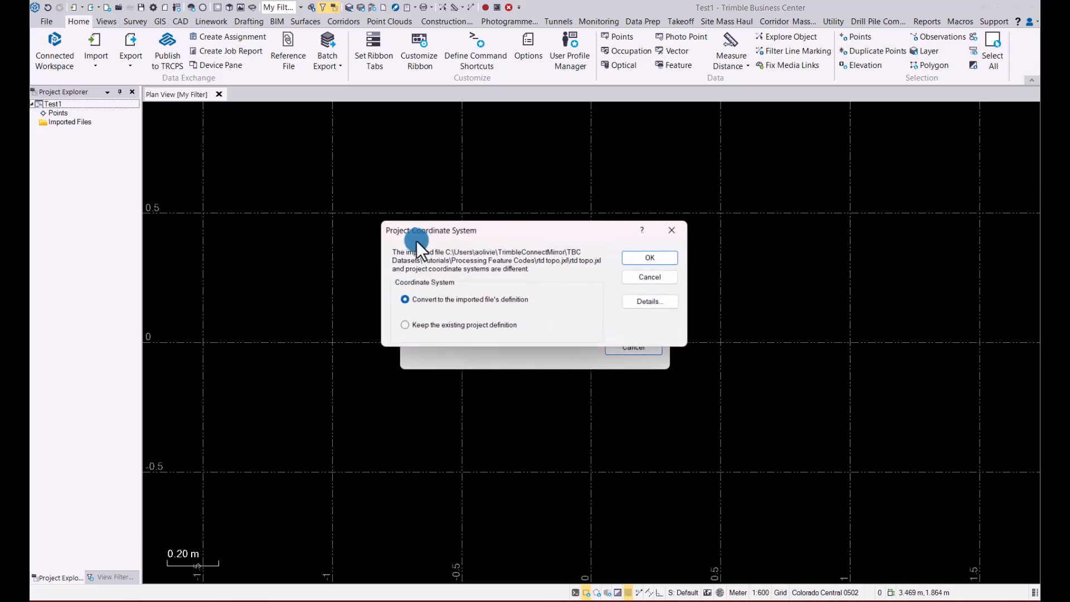
- Import rtd topo.jxl, converting the project's coordinate system to the imported file's definition
left_click(647, 257)
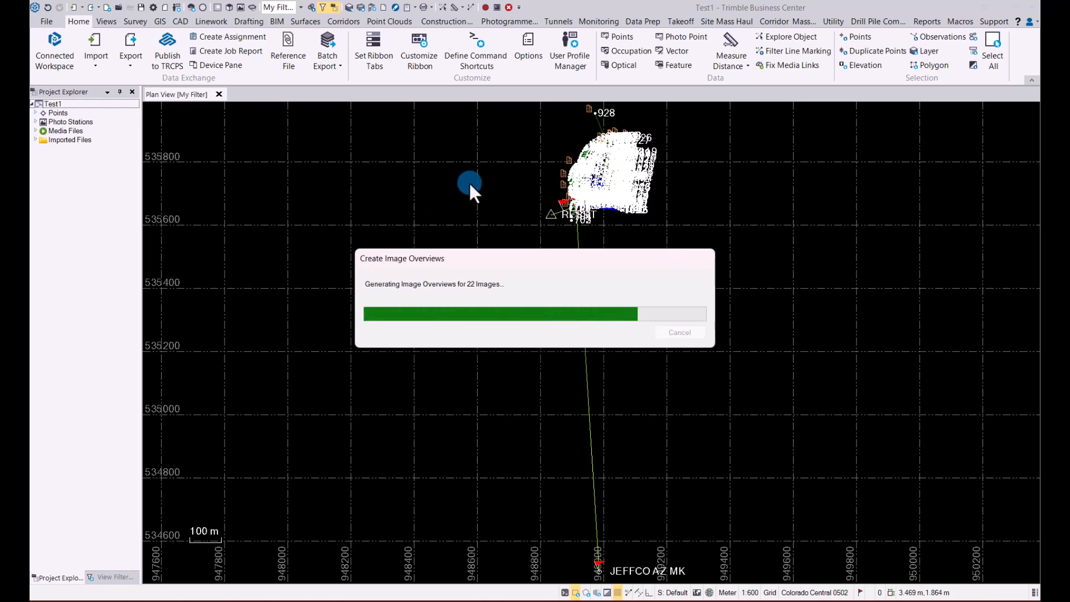
scroll(589, 168, "up", 8)
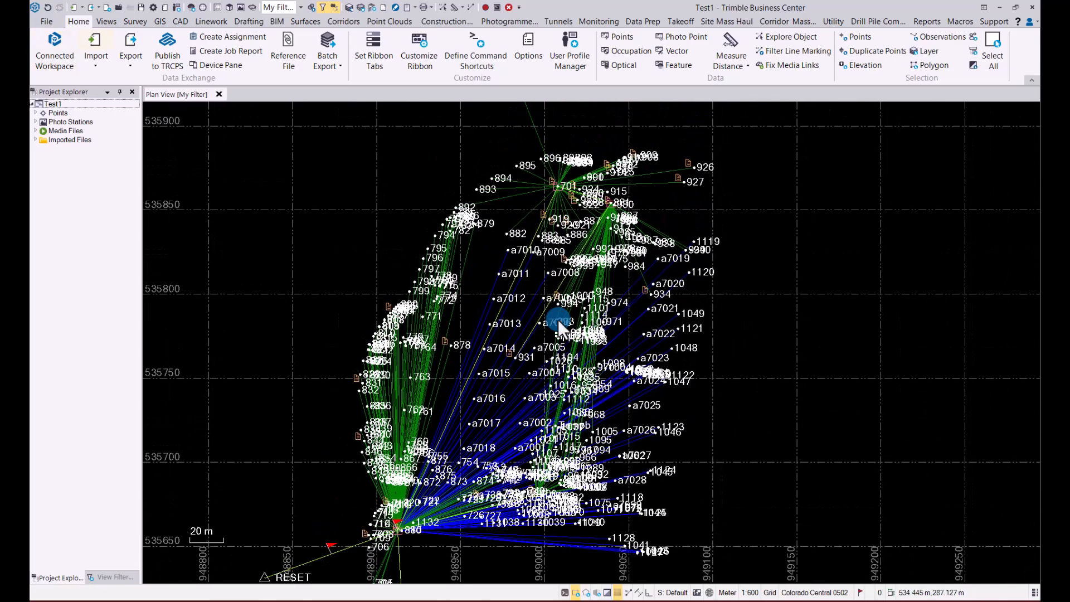
- Try to process the feature codes of the rtd topo.jxl point source
left_click(136, 22)
left_click(65, 42)
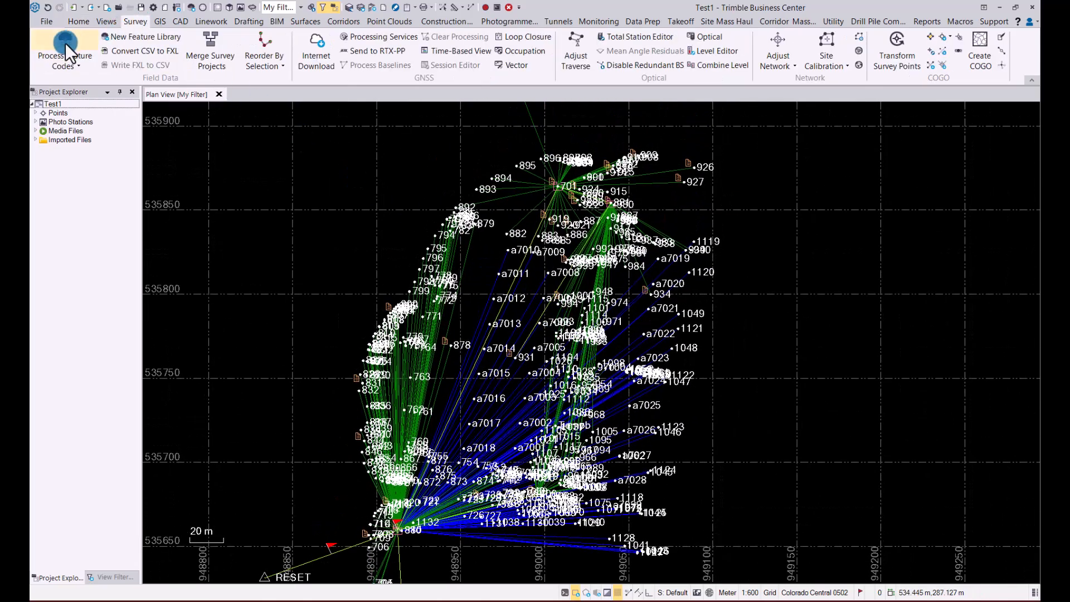
left_click(223, 62)
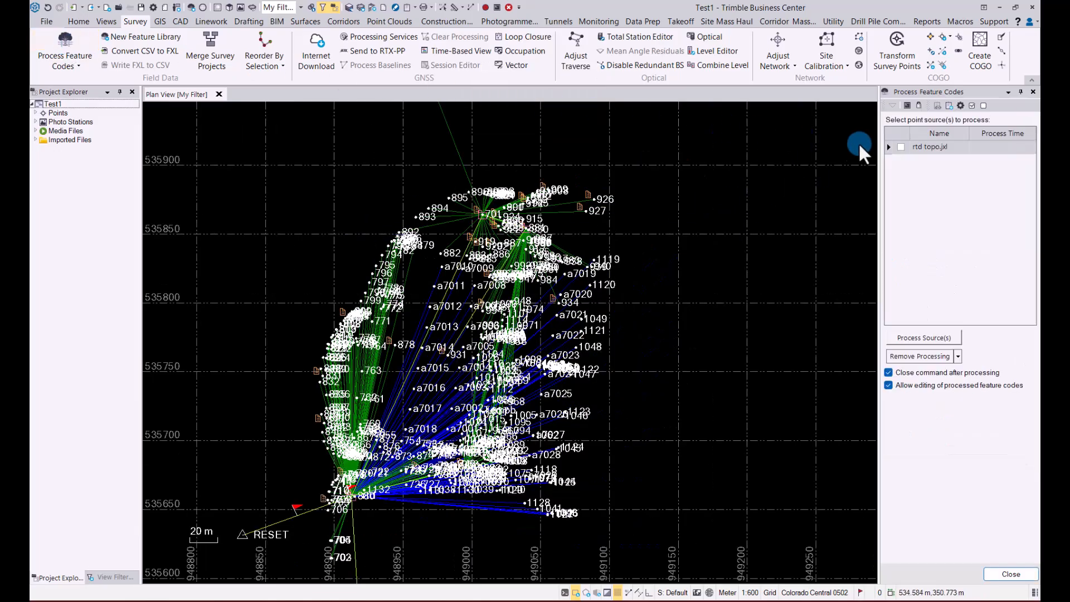
left_click(901, 146)
left_click(937, 337)
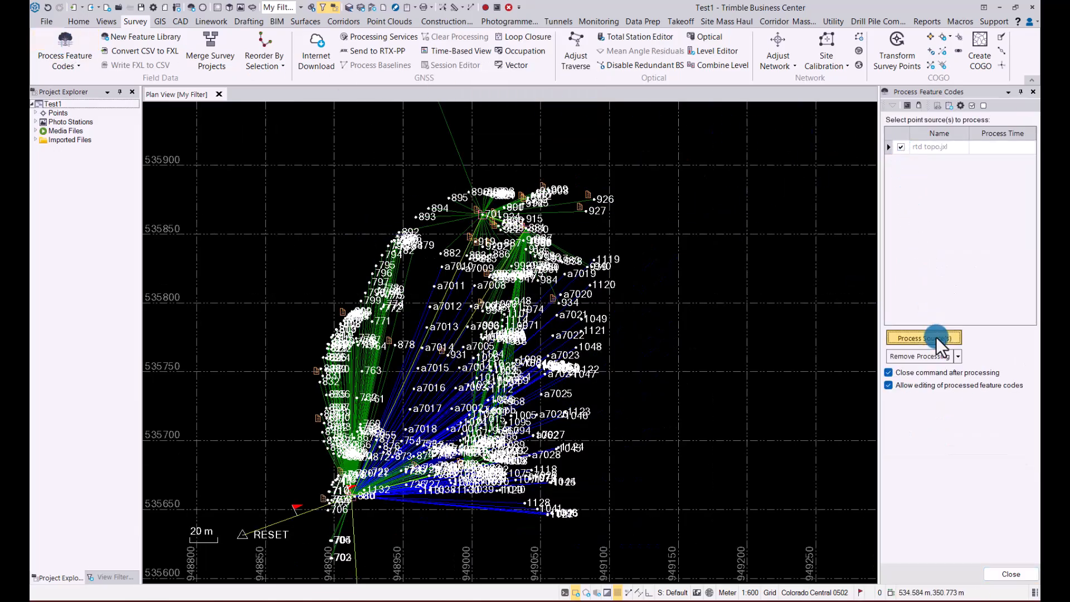
left_click(712, 323)
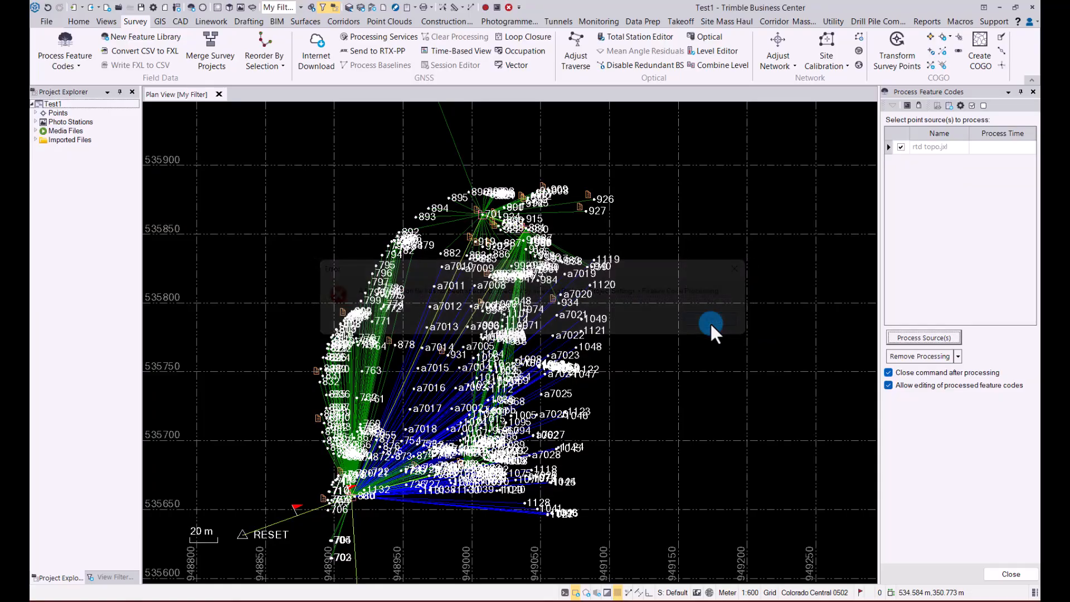
- Assign GlobalFeatures.fxl from the Feature Definition Manager folder as the project's feature definition file
left_click(763, 225)
left_click(441, 326)
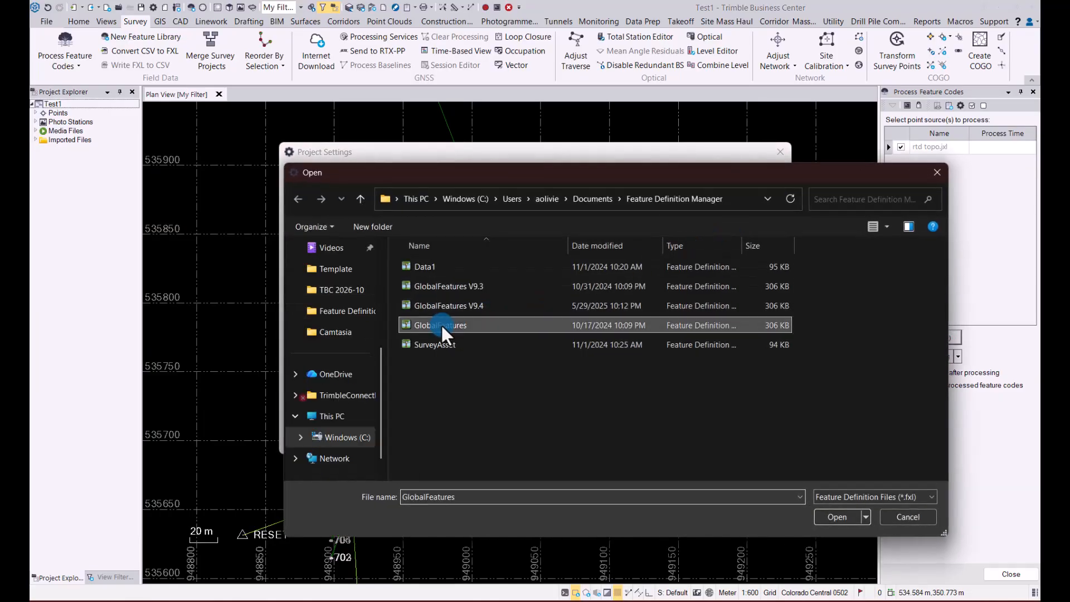
left_click(836, 518)
left_click(708, 440)
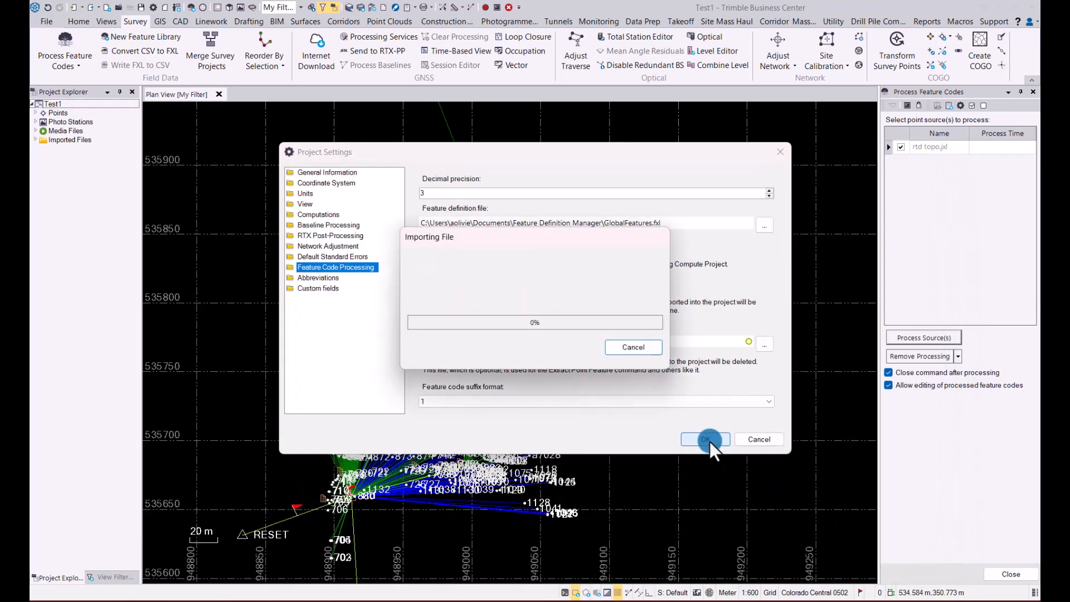
- Process the feature codes of rtd topo.jxl and decline the processing report
left_click(923, 337)
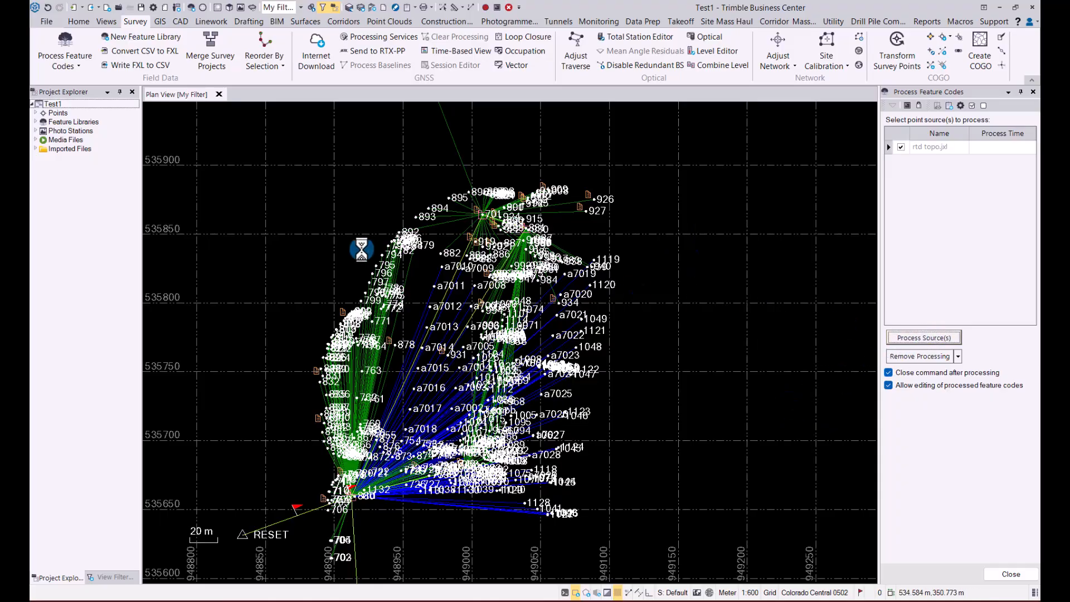
left_click(510, 295)
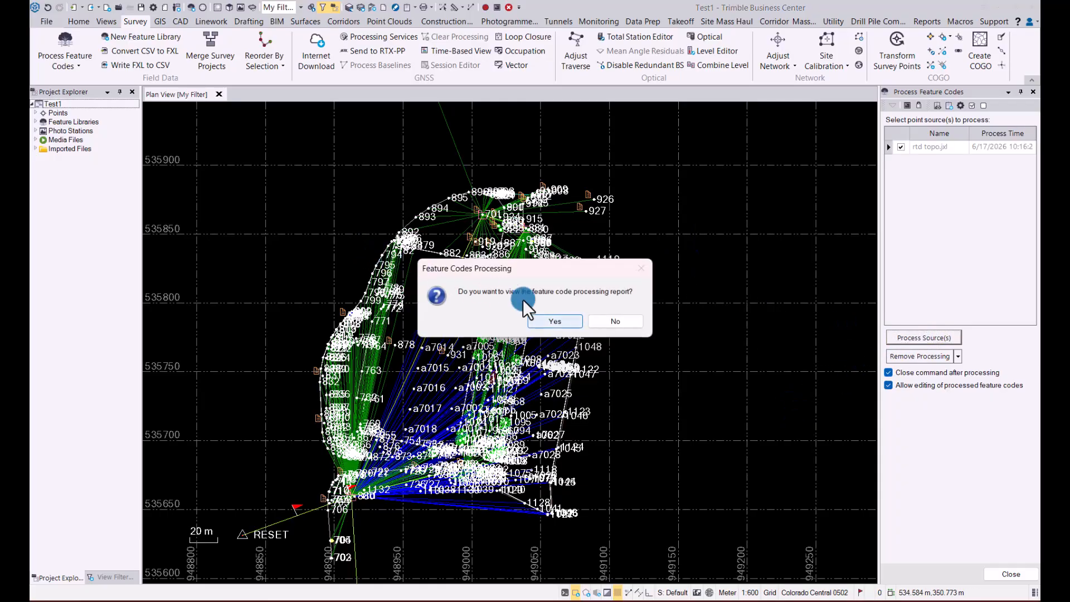
left_click(590, 320)
left_click(498, 372)
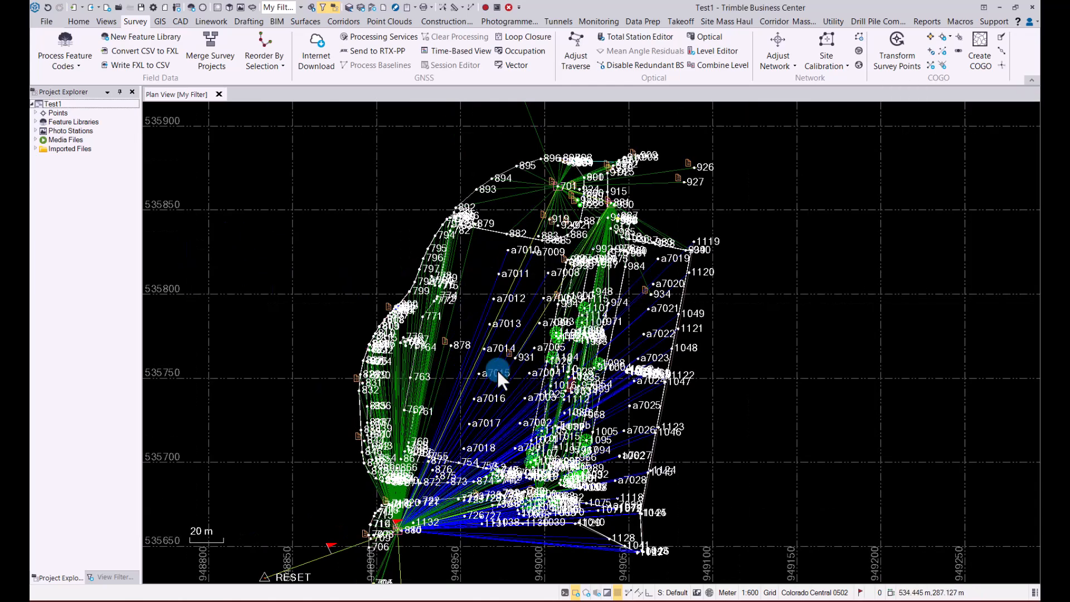
- Hide the RTK Vector and Total Station raw data in My Filter, then return to the project explorer
left_click(111, 576)
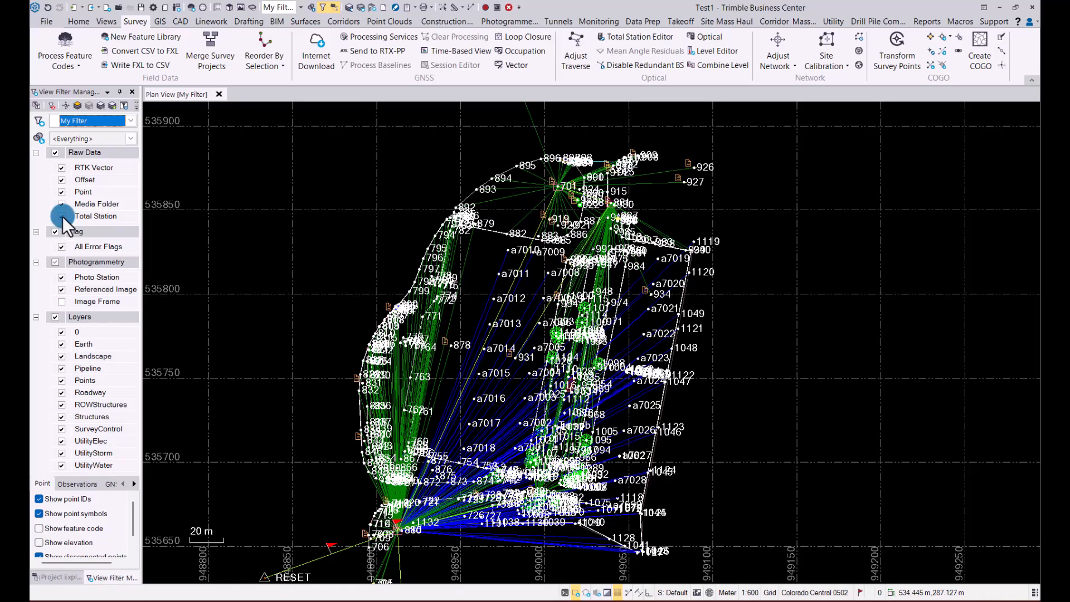
left_click(60, 167)
left_click(59, 349)
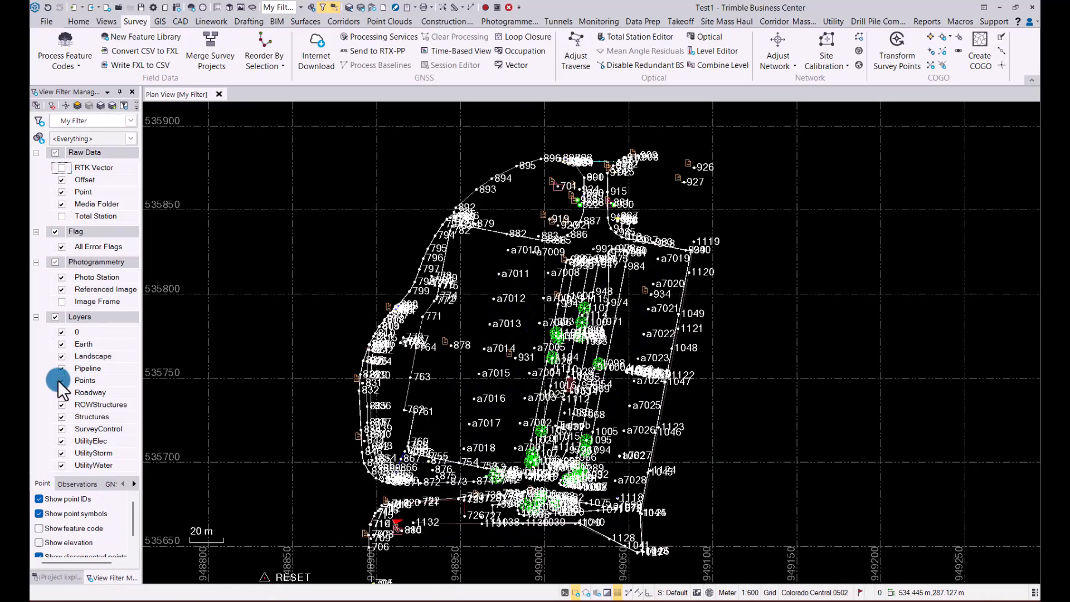
left_click(55, 578)
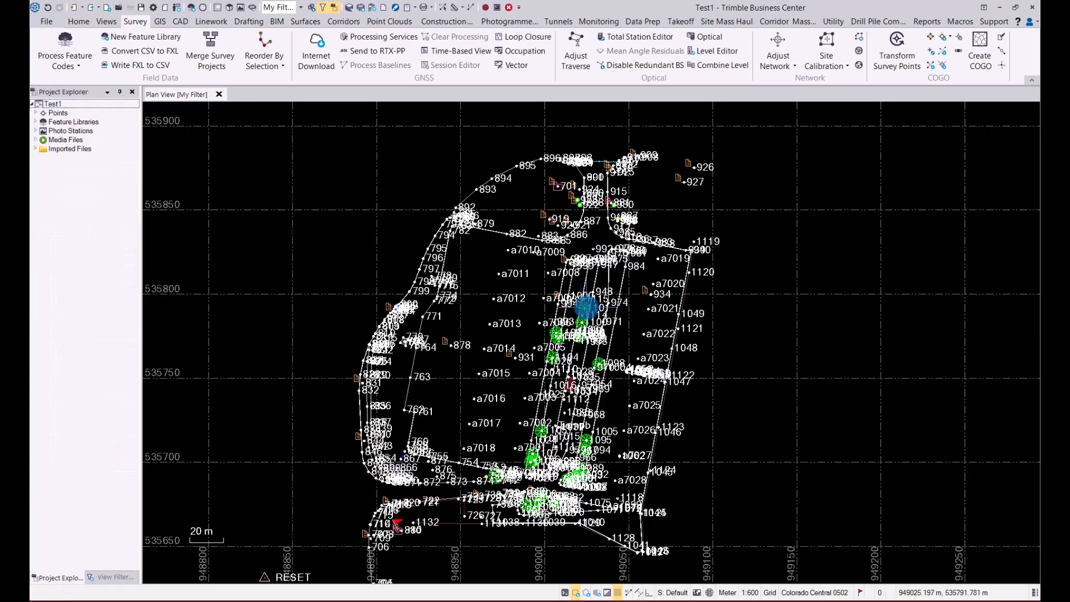
scroll(608, 322, "down", 1)
middle_click_drag(609, 322, 599, 287)
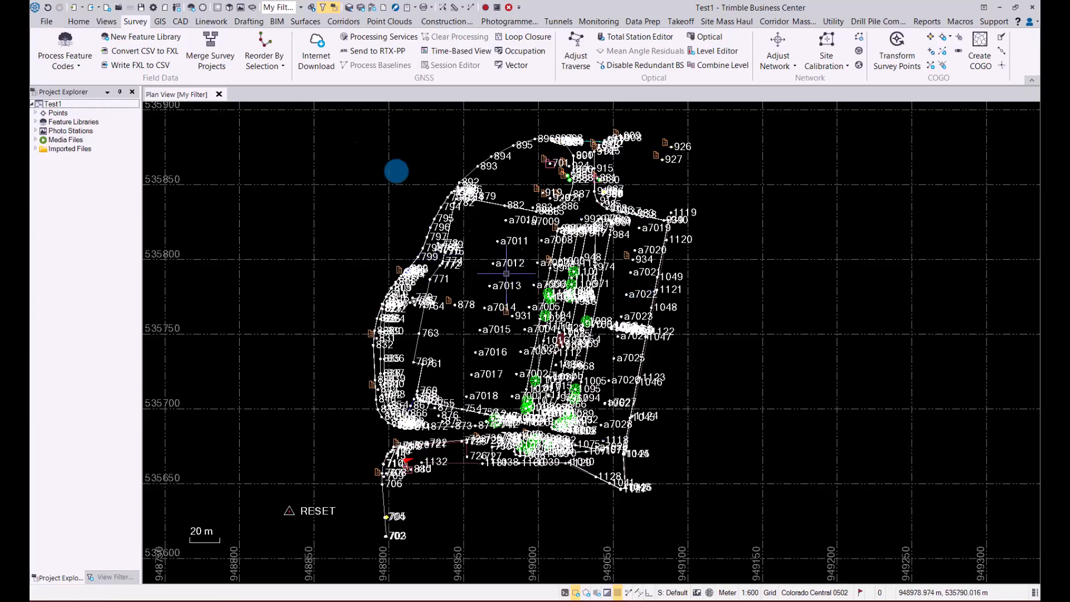
- Open the Connected Workspace and check the list of available Connect projects, keeping 2026 Connect Workspace selected
left_click(82, 22)
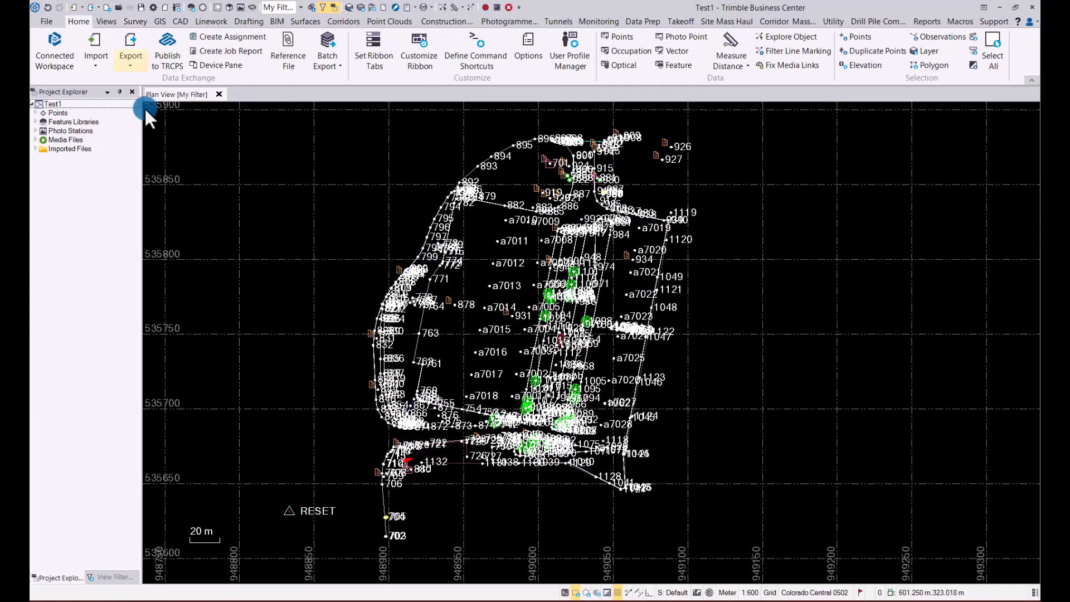
left_click(54, 39)
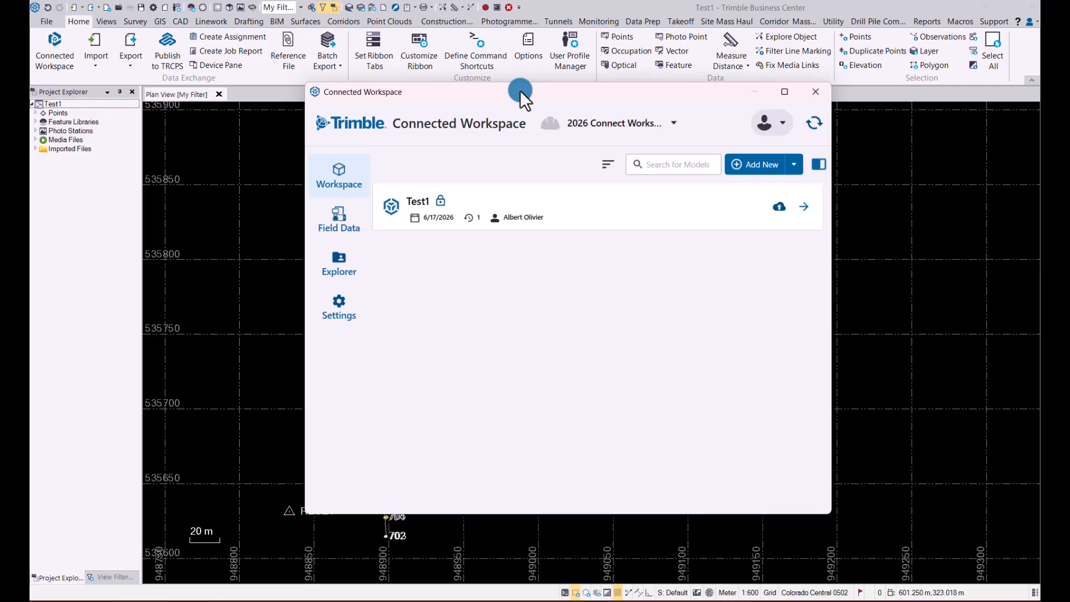
left_click(675, 124)
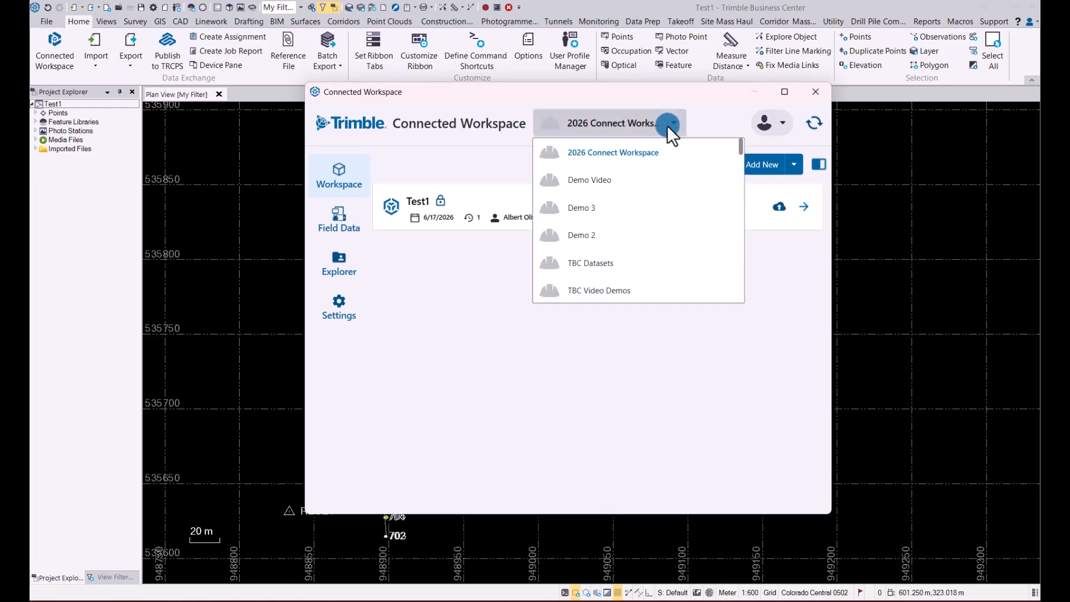
left_click(639, 97)
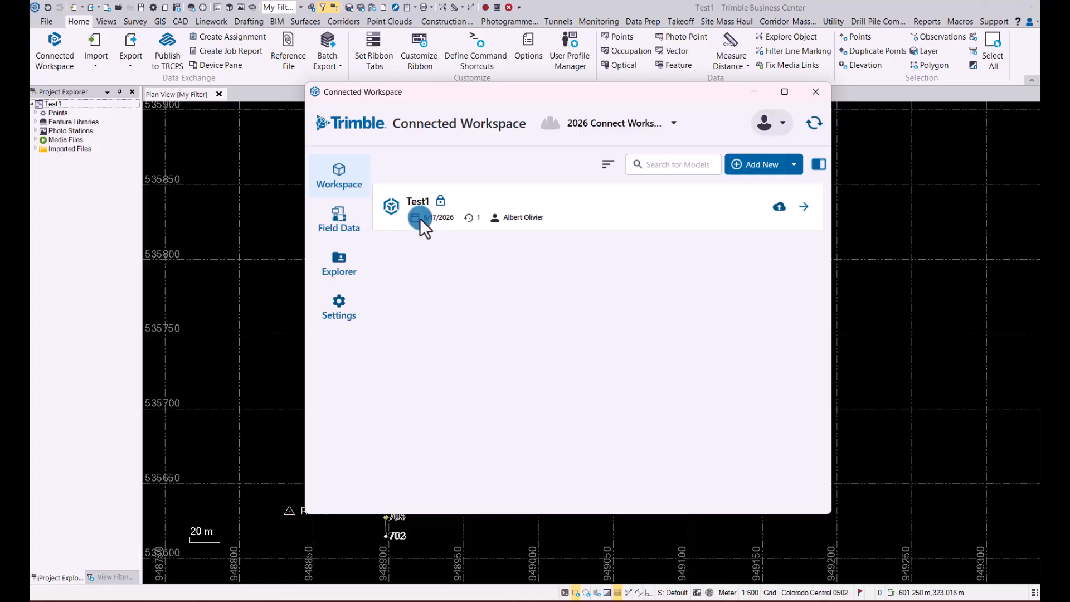
- Publish the GlobalFeatures.fxl feature code library to the Connect project from the workspace settings
left_click(340, 302)
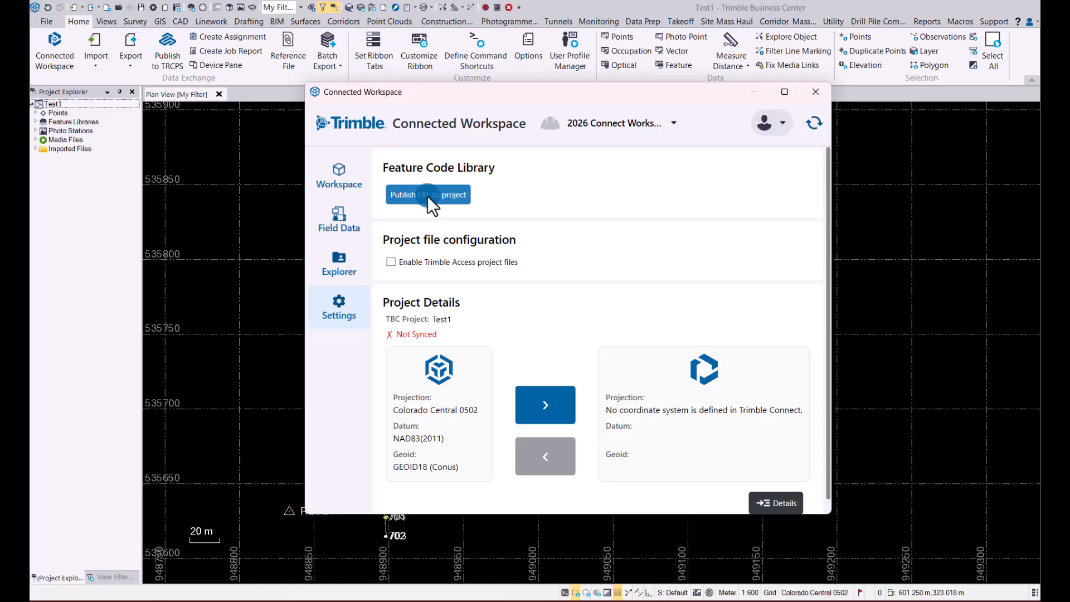
left_click(446, 195)
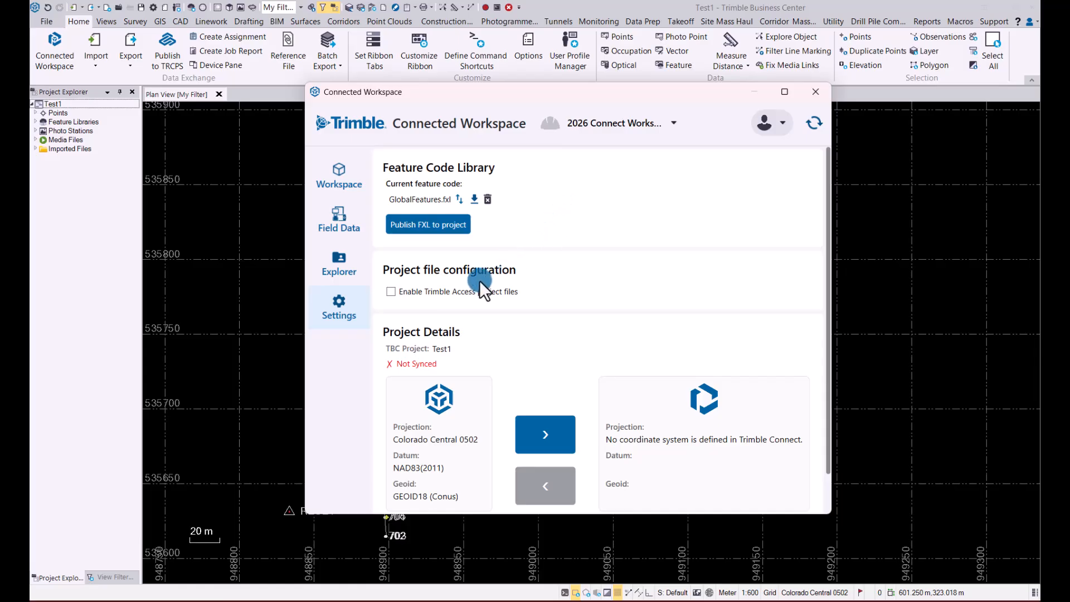
- Enable Trimble Access project files and sync the Test1 coordinate system to Trimble Connect
left_click(392, 291)
scroll(520, 360, "down", 1)
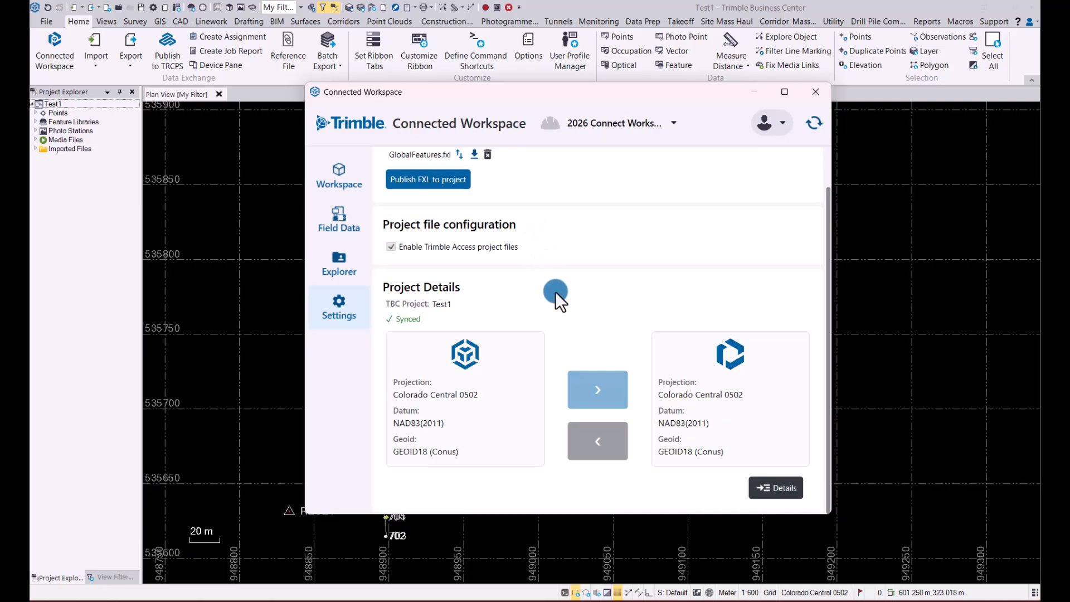
- Review the project details comparison between Test1 and Trimble Connect, including the summary, geoid, local site and site calibration sections
left_click(777, 487)
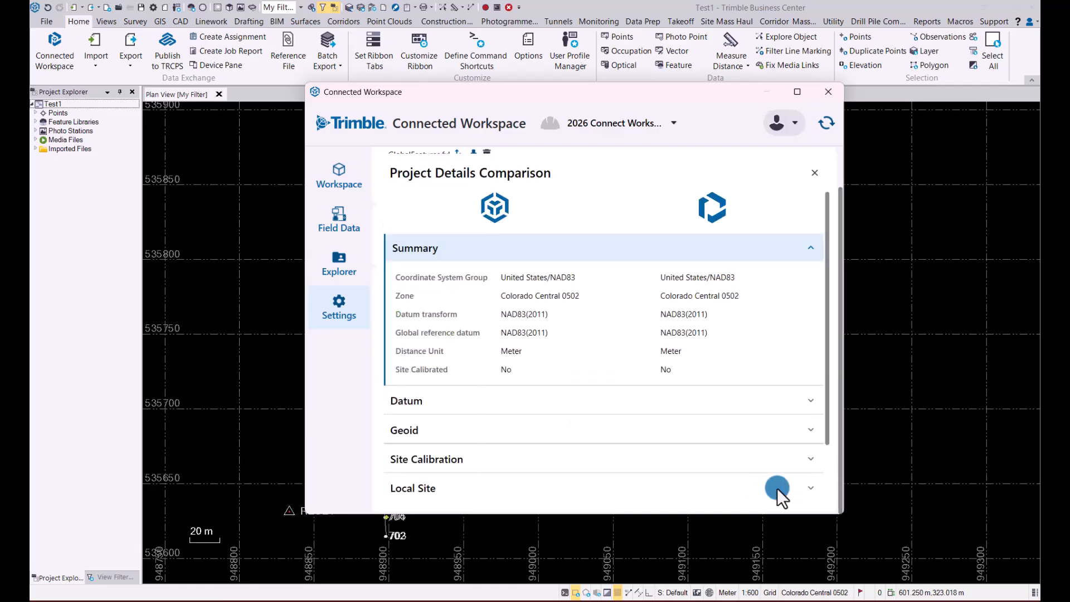
scroll(780, 479, "down", 1)
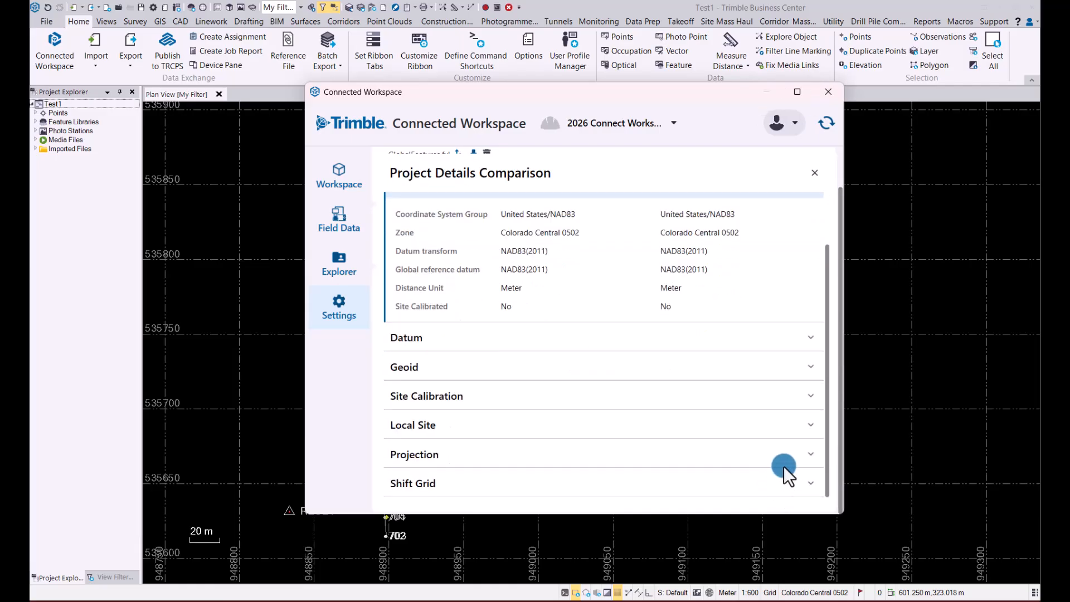
left_click(813, 366)
left_click(811, 366)
left_click(808, 426)
left_click(808, 426)
left_click(809, 400)
left_click(809, 397)
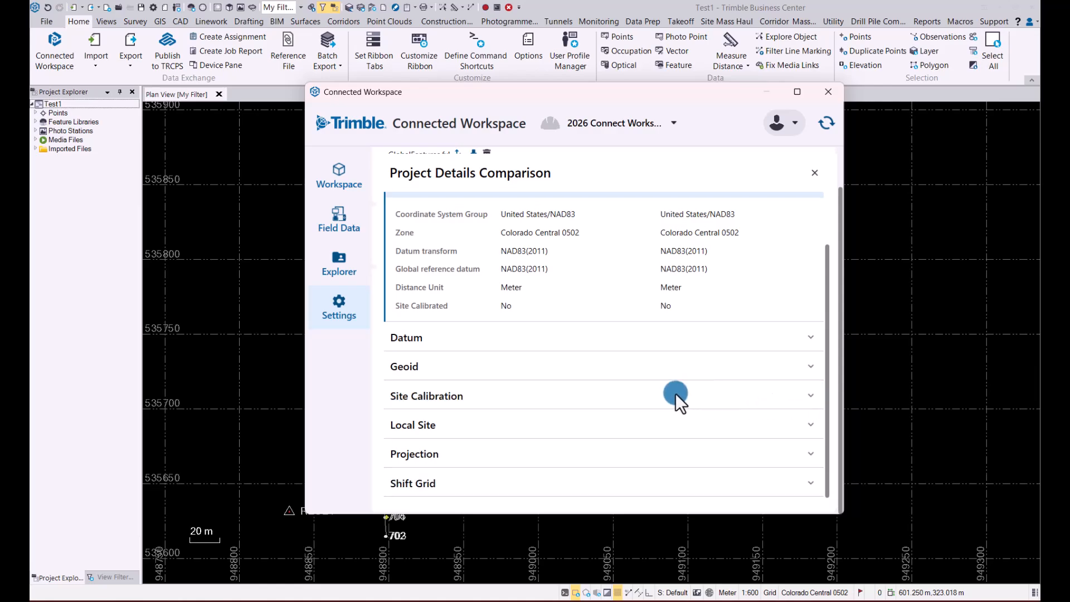
scroll(675, 393, "up", 1)
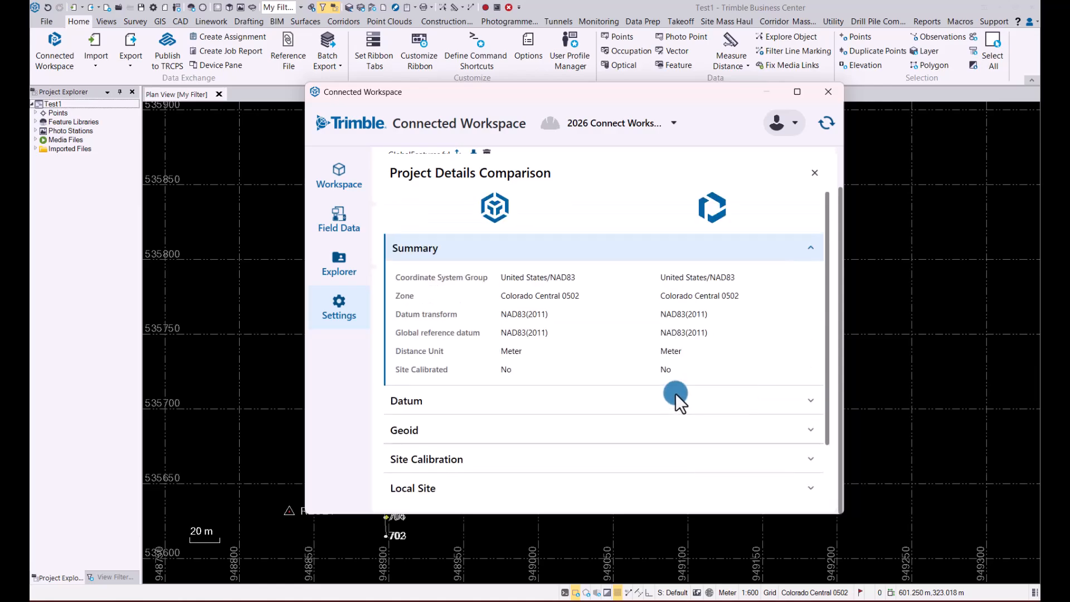
left_click(815, 172)
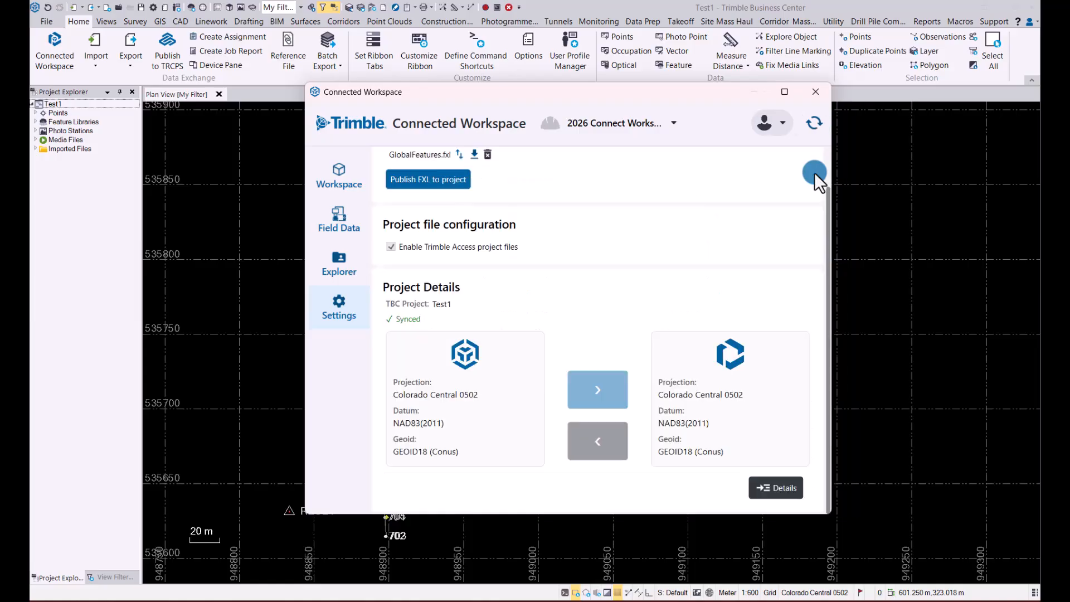
- Start a new field data assignment for the 2026 Connect Workspace project and name it As-built check
scroll(564, 305, "up", 1)
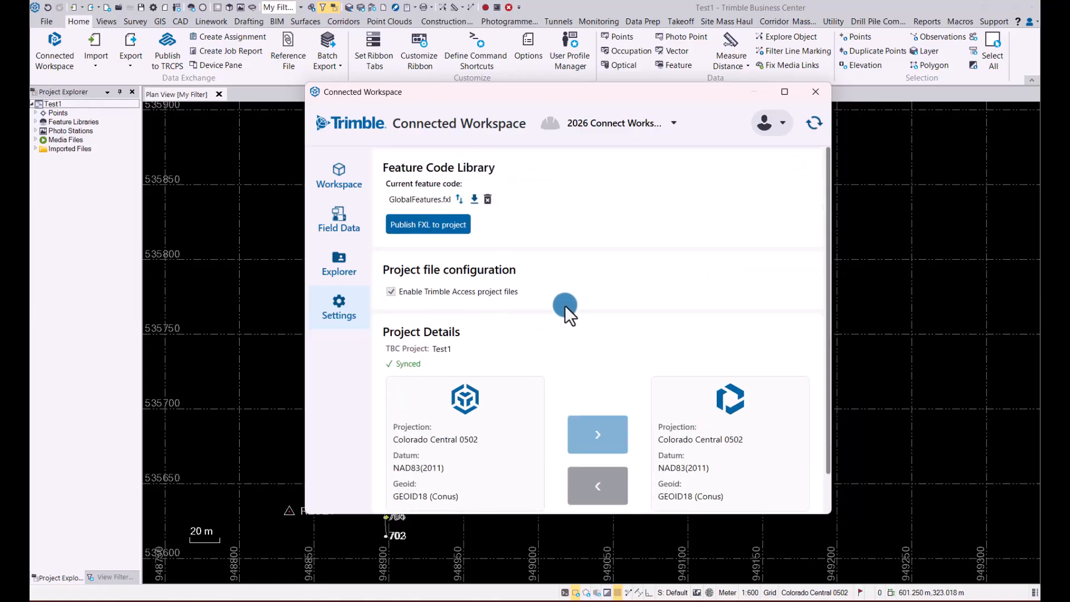
left_click(339, 217)
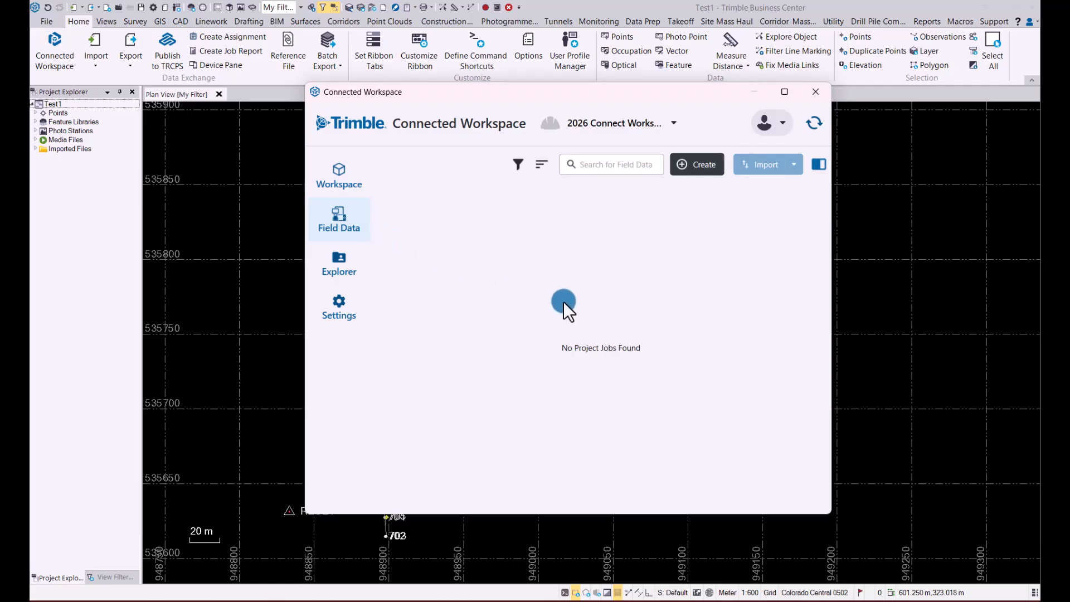
left_click(701, 163)
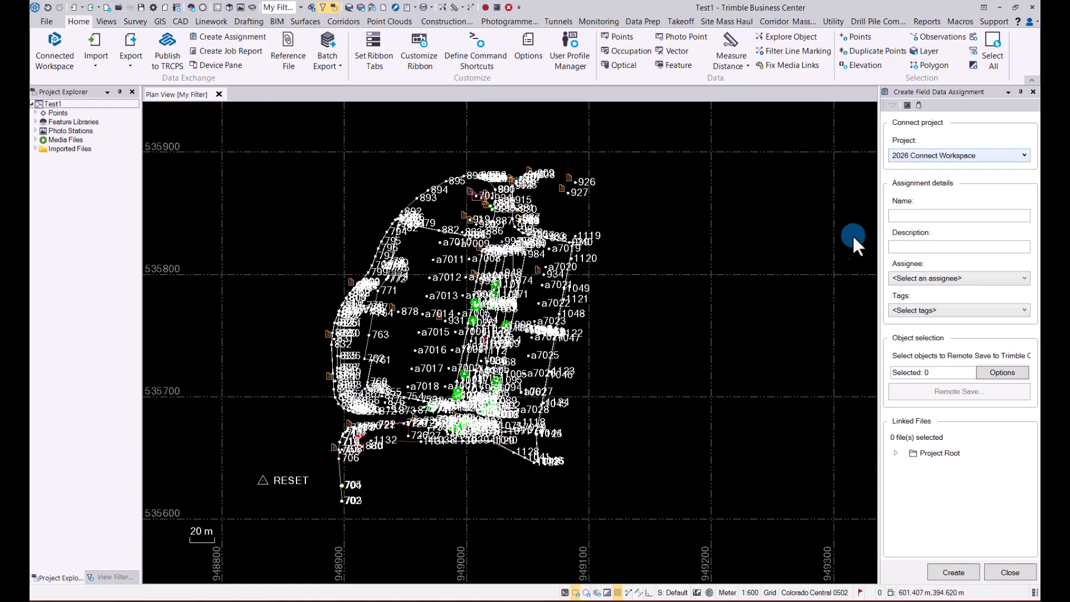
left_click(915, 218)
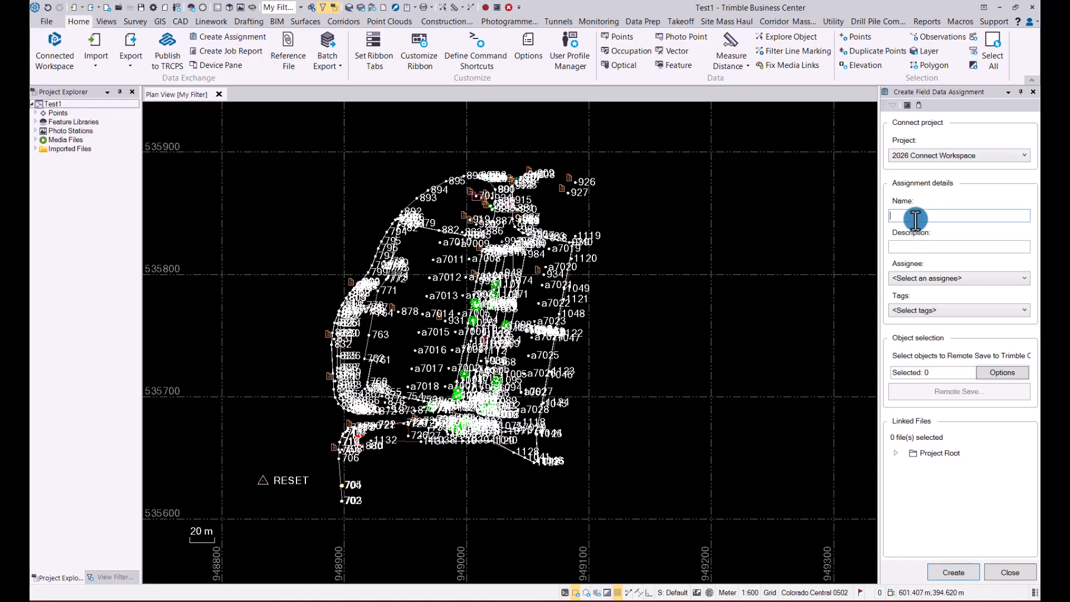
type("As-built check")
left_click(921, 243)
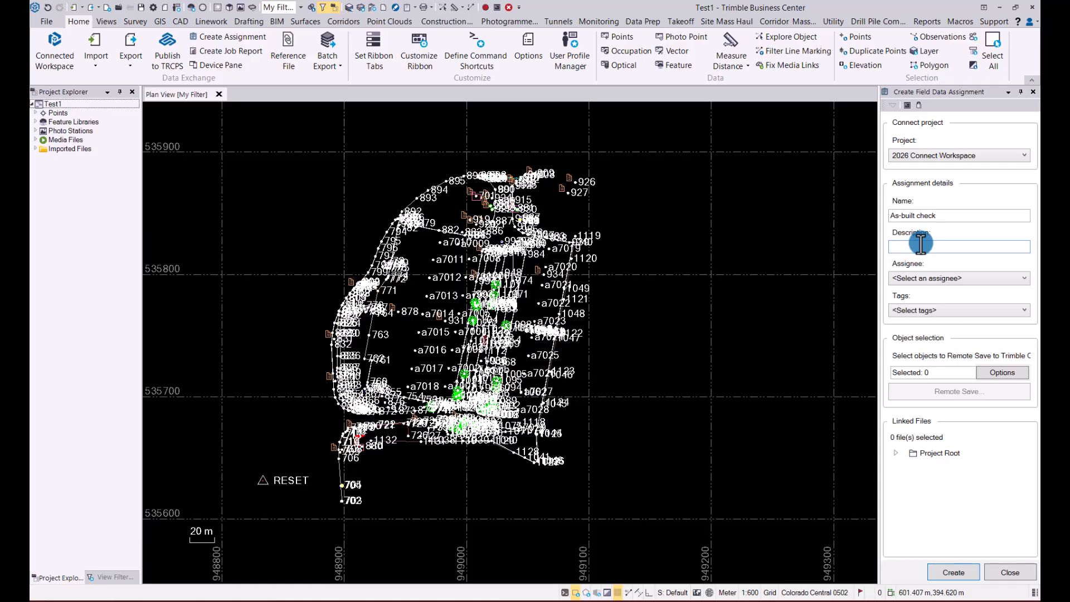
- Assign the As-built check assignment to the listed project member
left_click(965, 277)
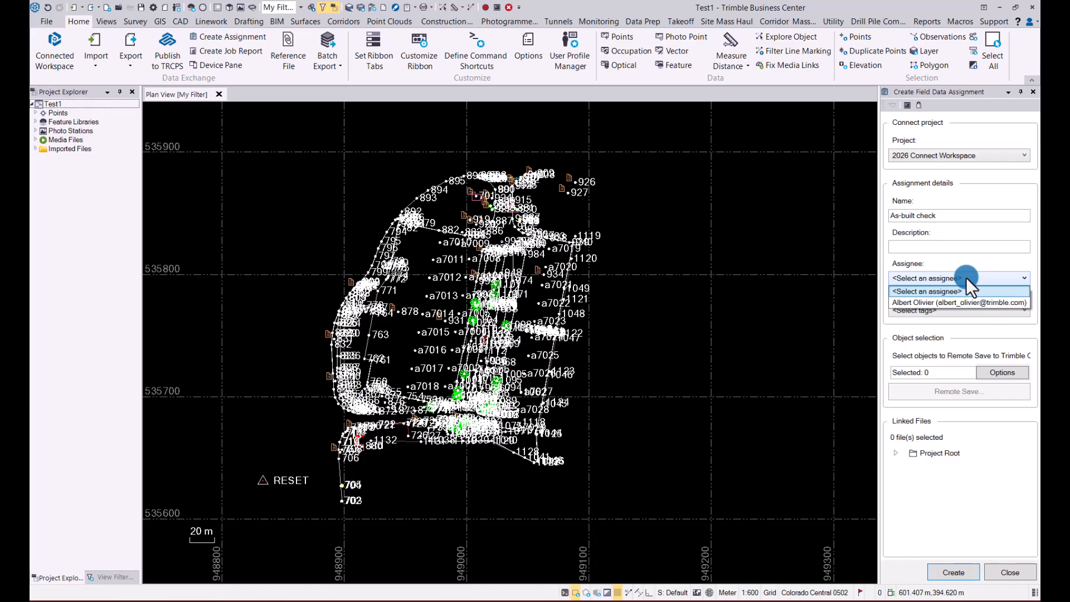
key("Down")
key("Up")
key("Down")
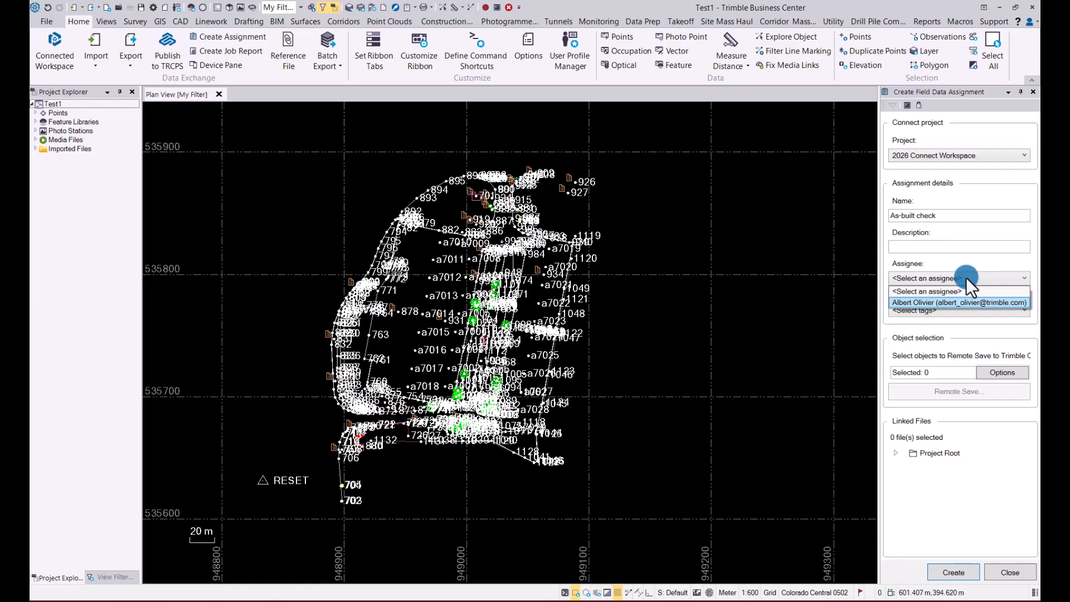
left_click(962, 303)
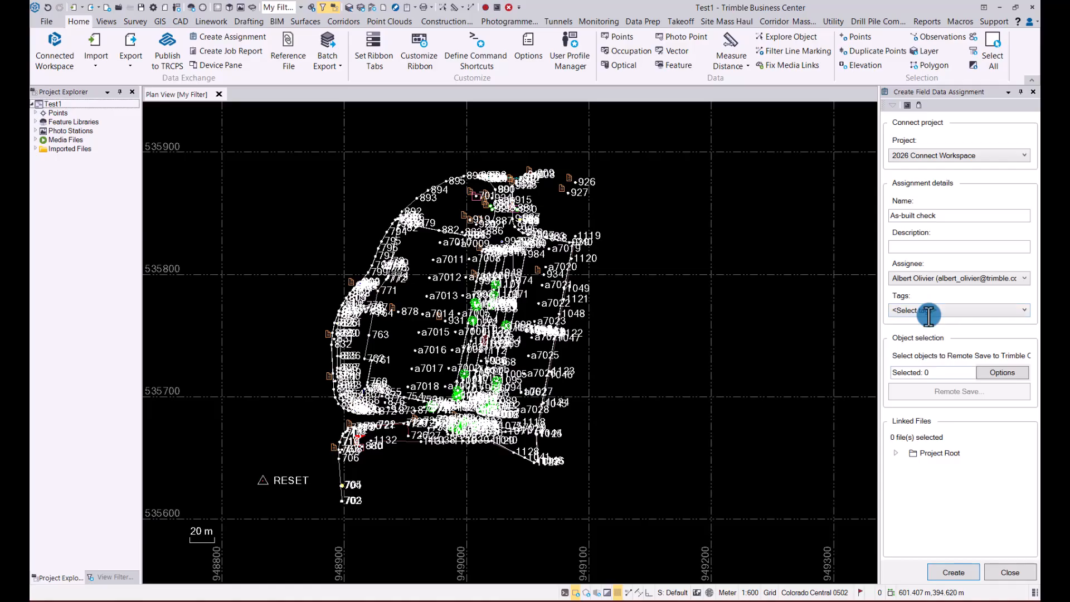
- Select all project objects and create the assignment, saving the selected data to Trimble Connect as As-built check
left_click(994, 374)
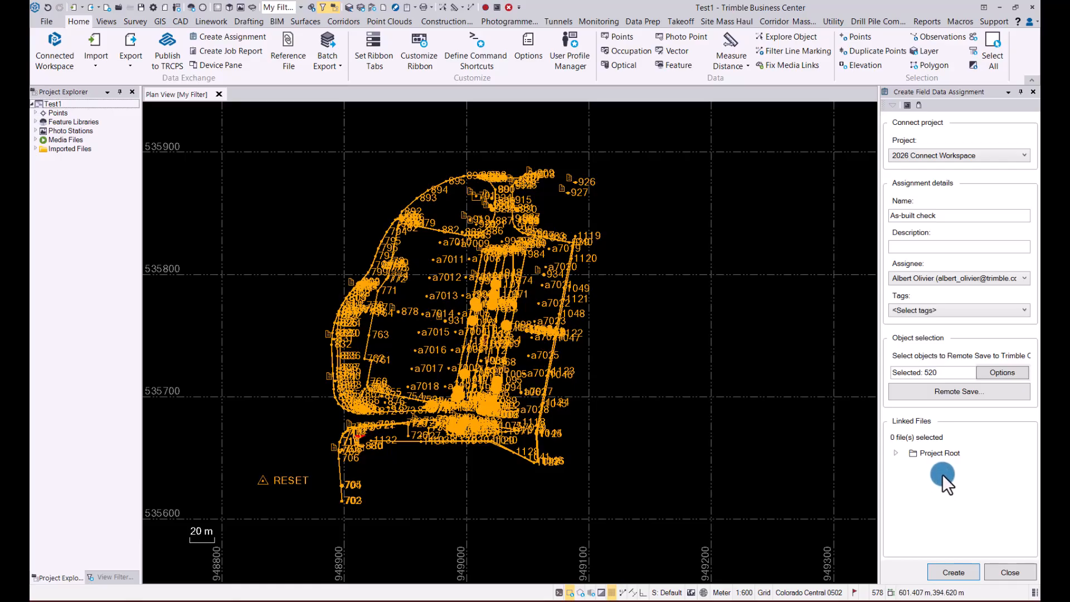
left_click(954, 573)
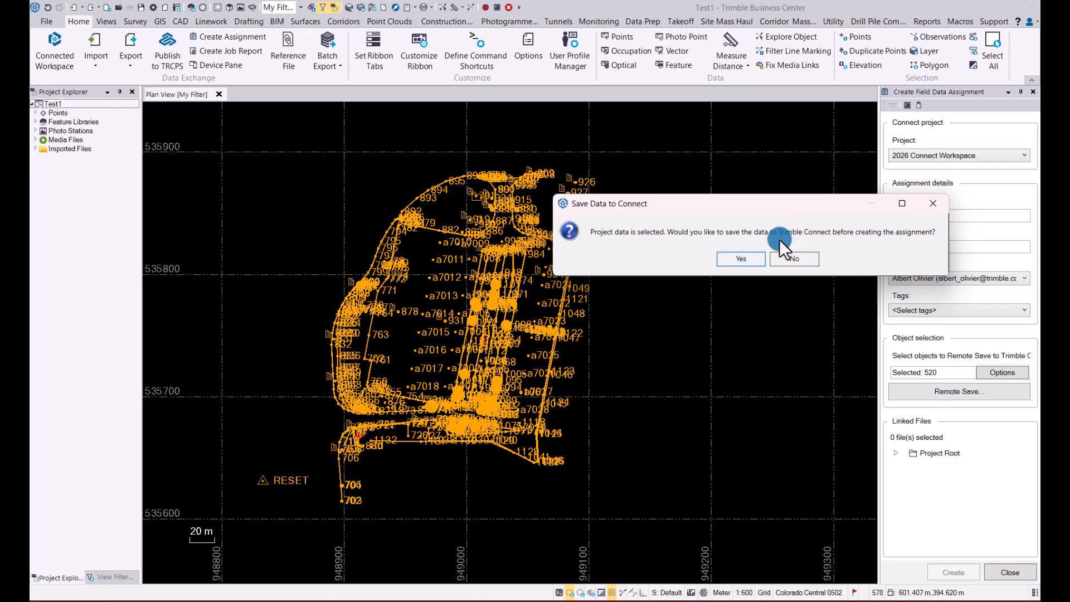
left_click(740, 258)
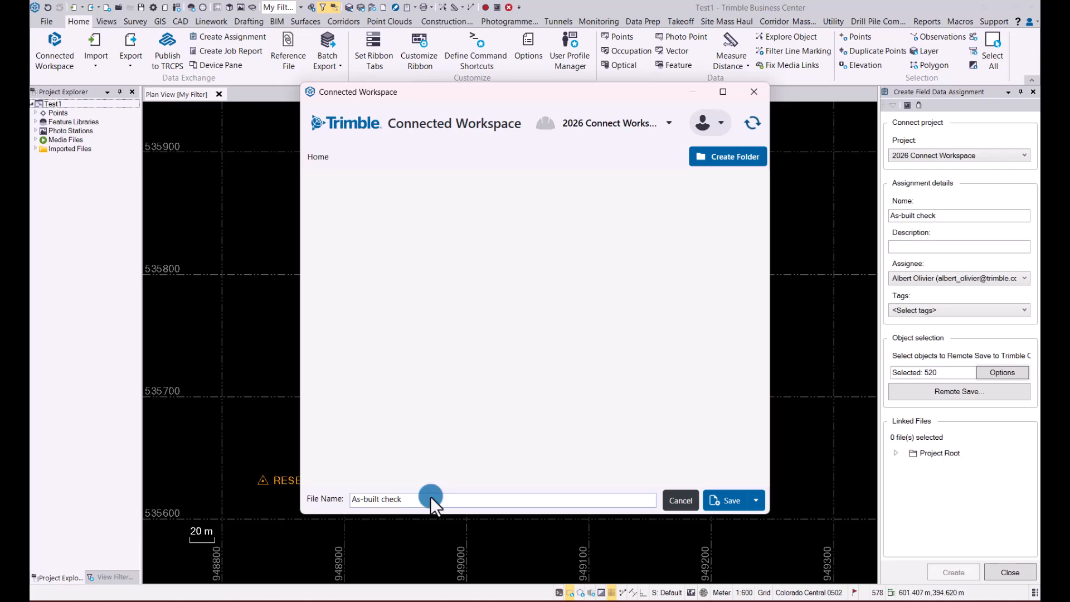
left_click(722, 501)
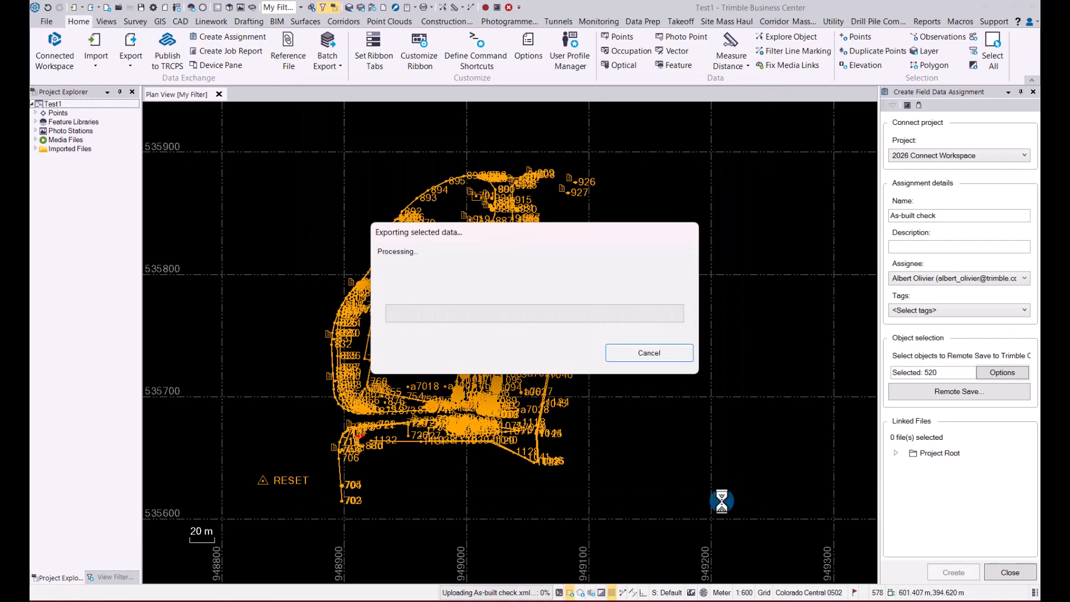
left_click(552, 322)
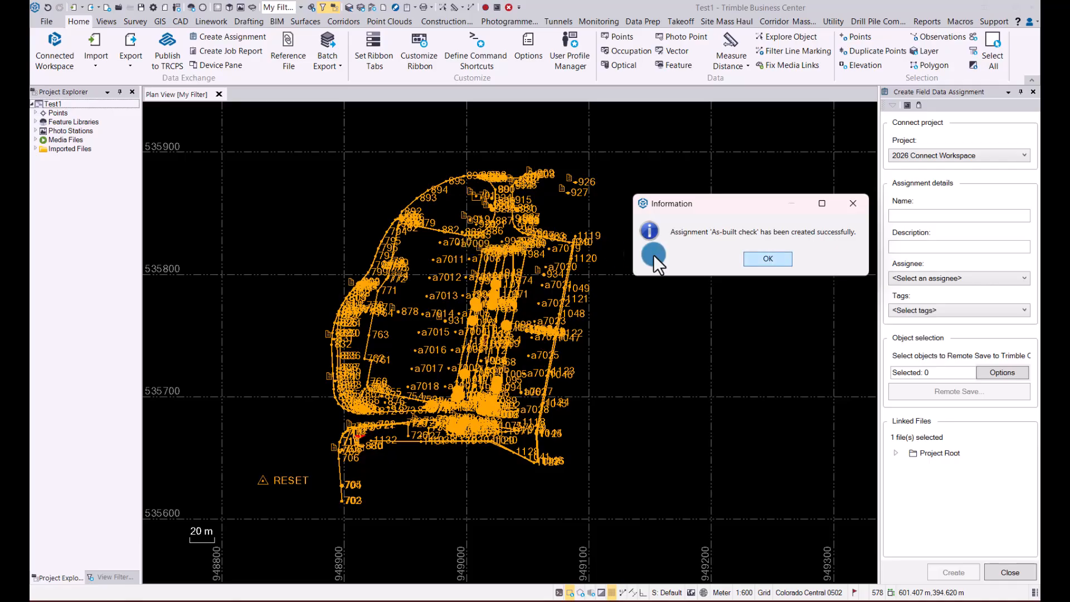
left_click(764, 260)
left_click(1014, 572)
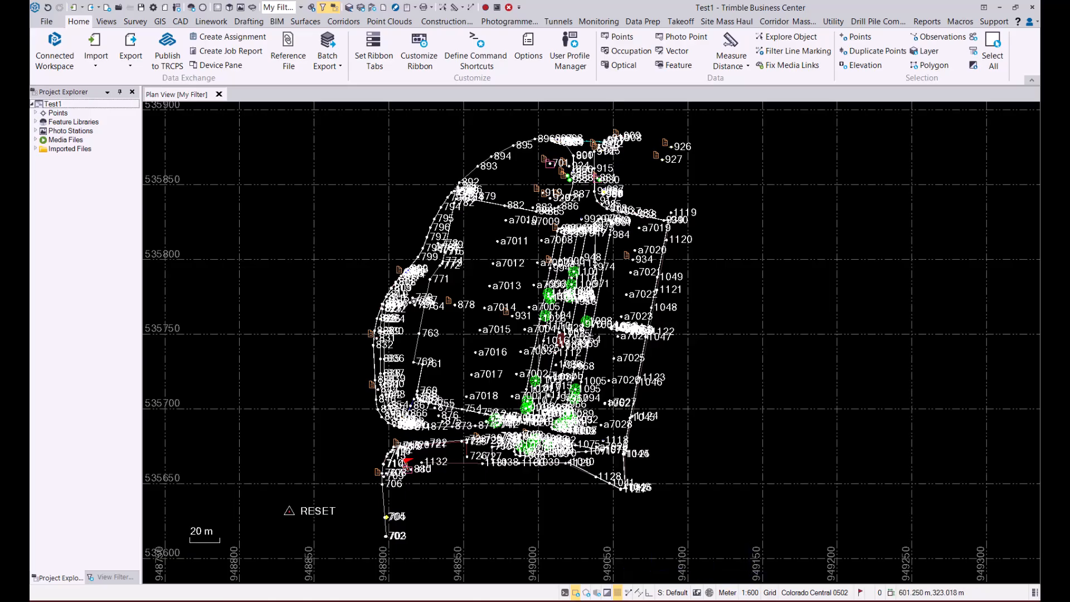
- Switch to Trimble Access and download the 2026 Connect Workspace project with a project height of 1000
mouse_move(758, 599)
left_click(758, 549)
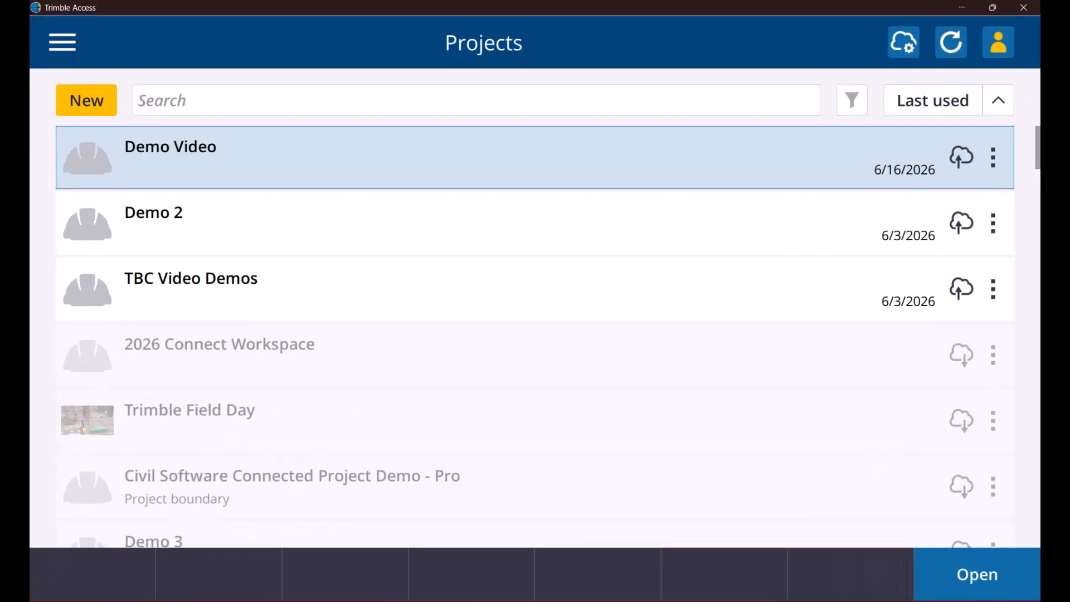
left_click(190, 350)
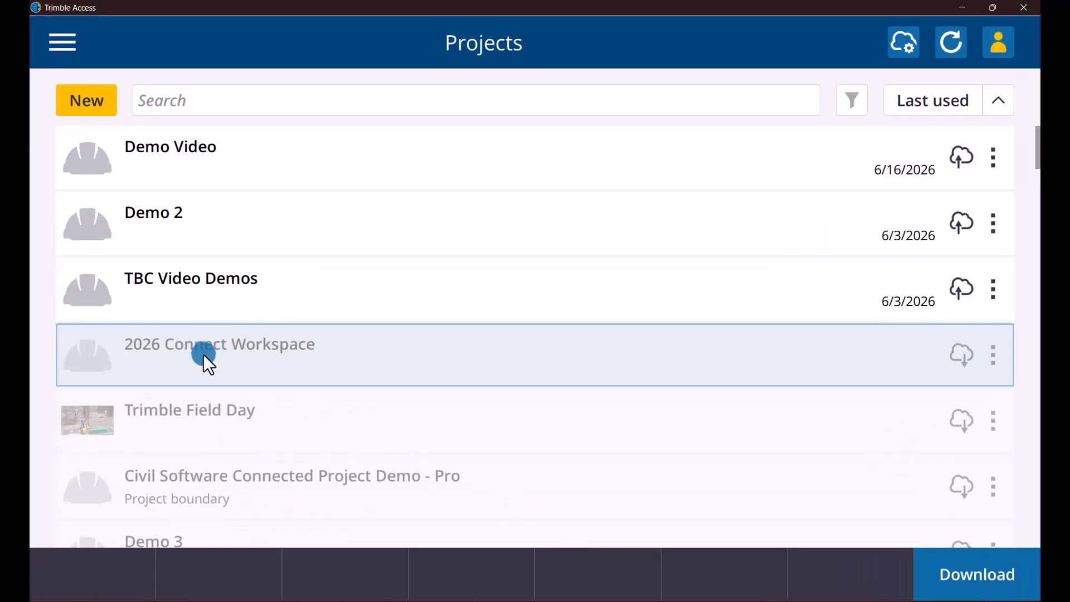
left_click(982, 570)
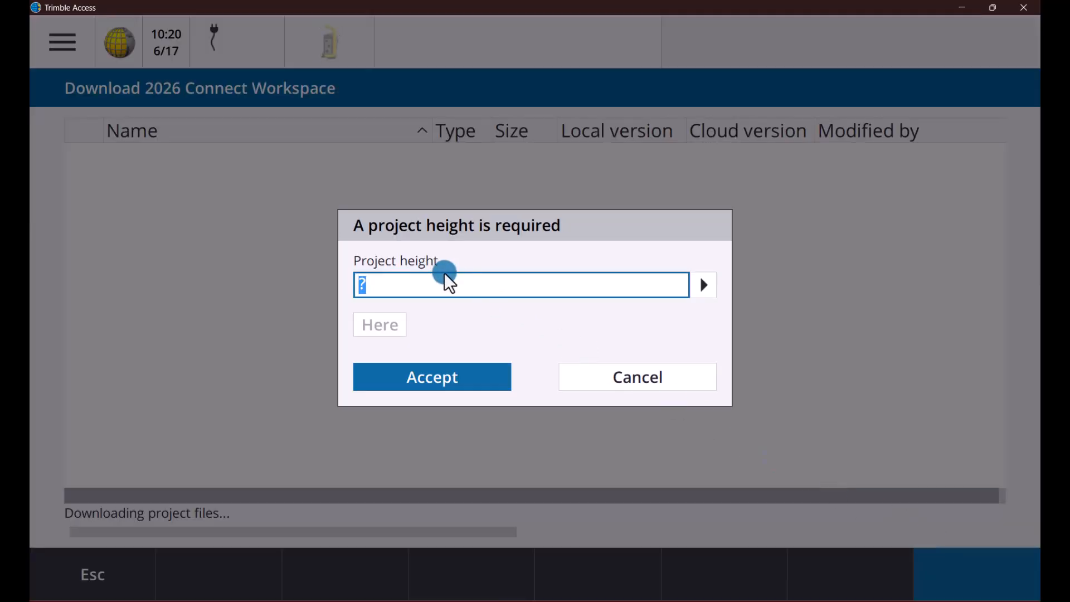
type("1000")
left_click(437, 373)
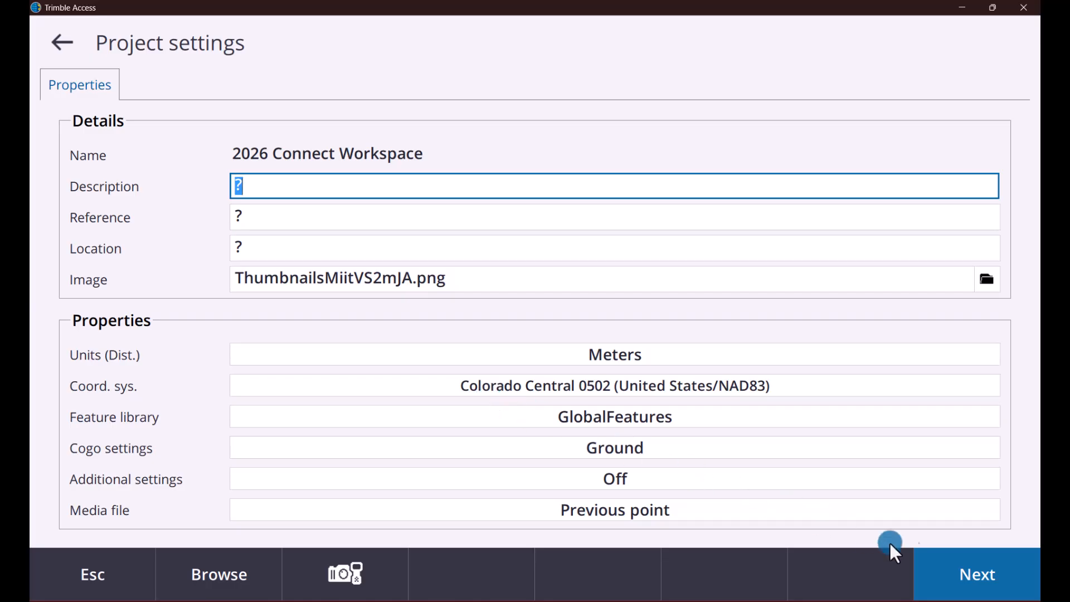
- Accept the project settings without adding project data, and download and open the As-built check job
left_click(975, 574)
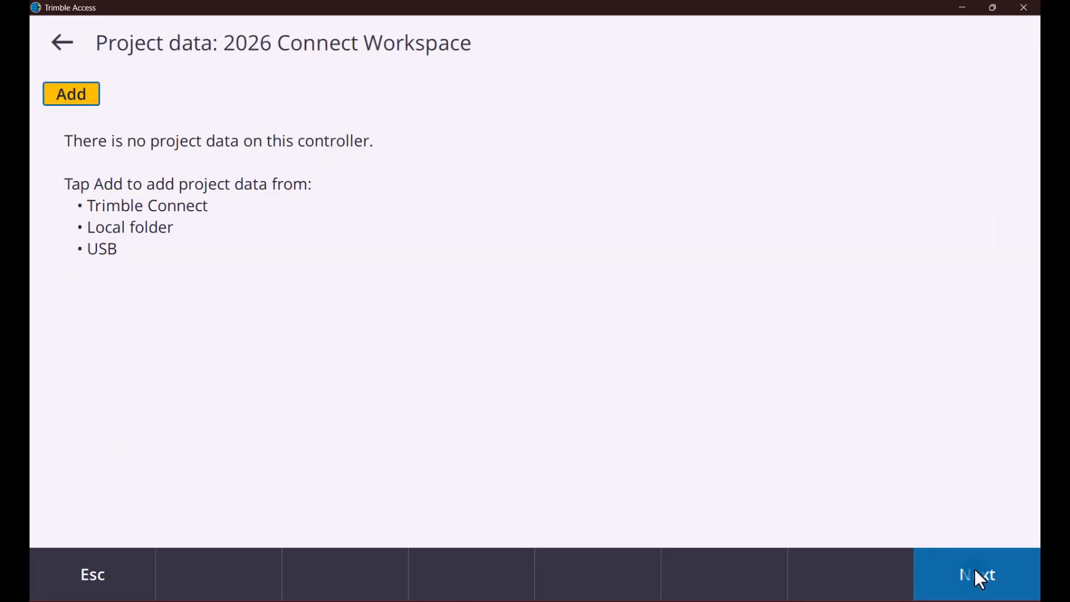
left_click(975, 568)
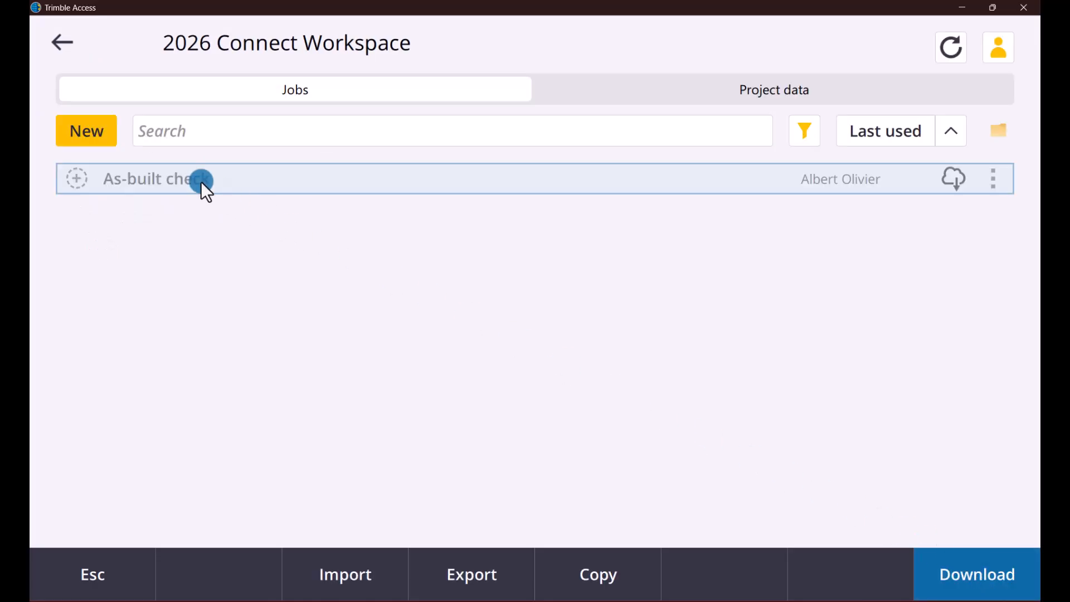
left_click(1005, 580)
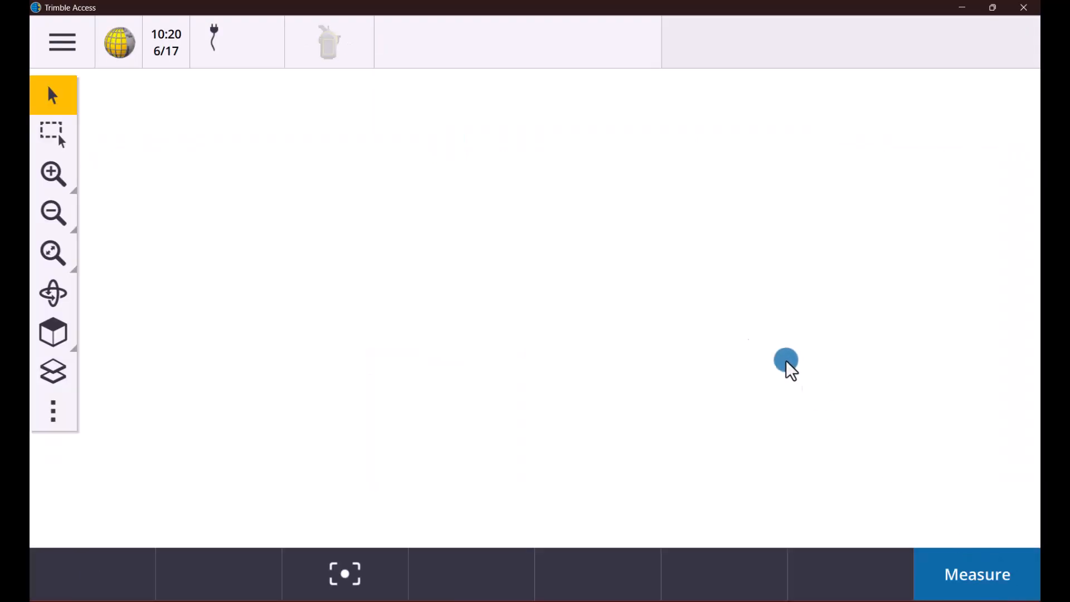
- Examine the As-built check linework on the map and the coordinate system record in the job review
left_click(49, 176)
left_click(49, 175)
left_click_drag(544, 152, 565, 390)
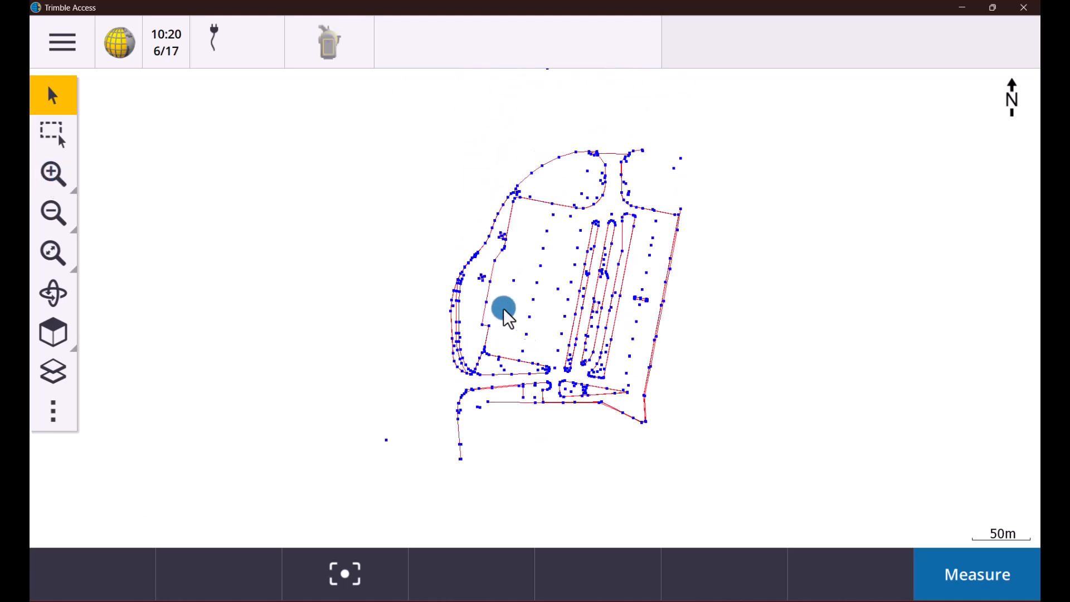
left_click(63, 42)
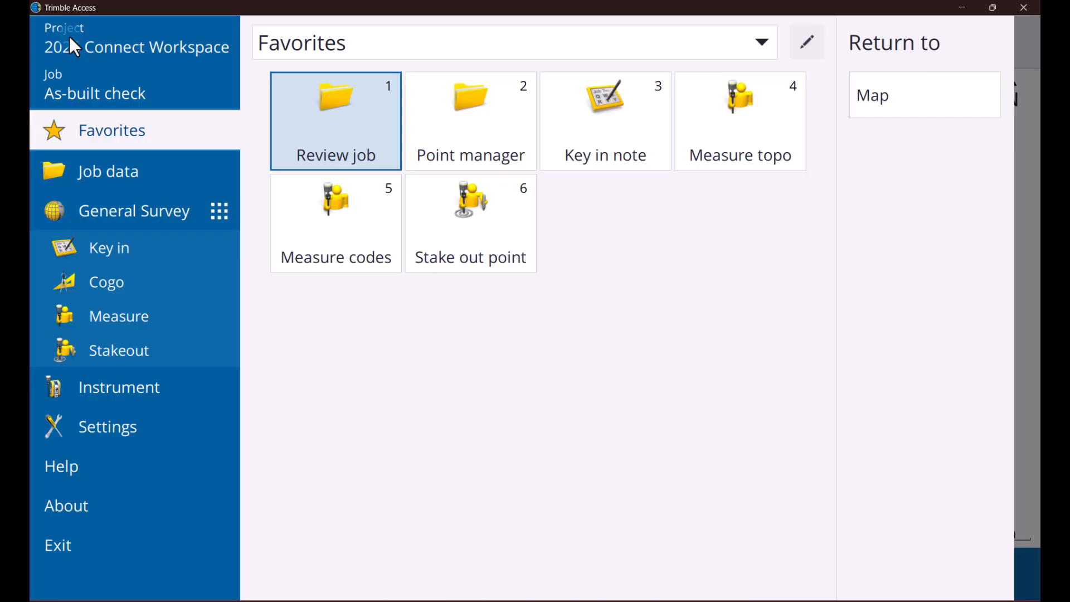
left_click(120, 172)
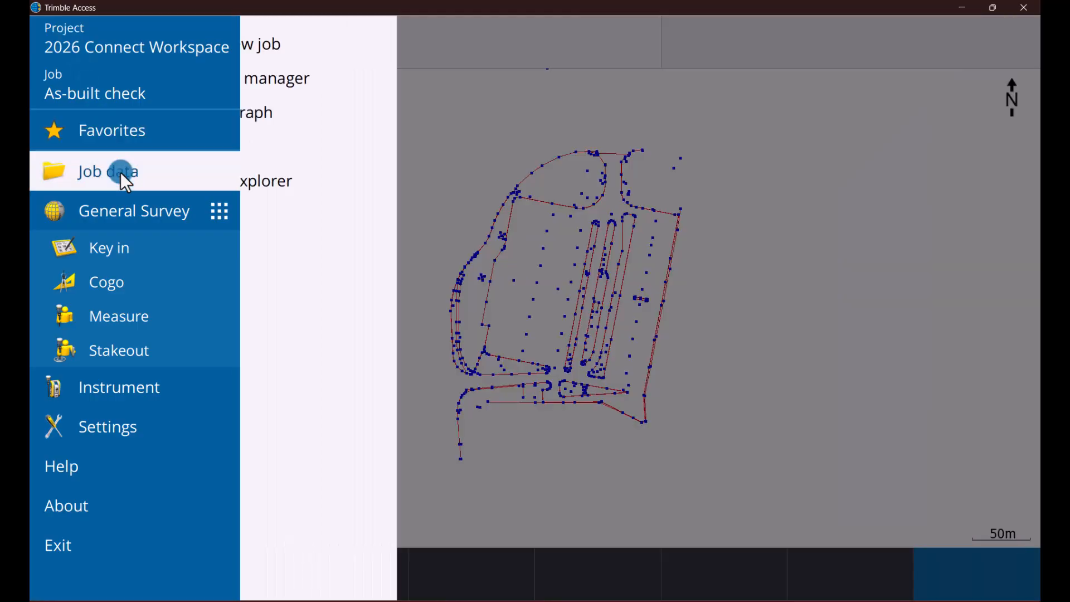
left_click(294, 45)
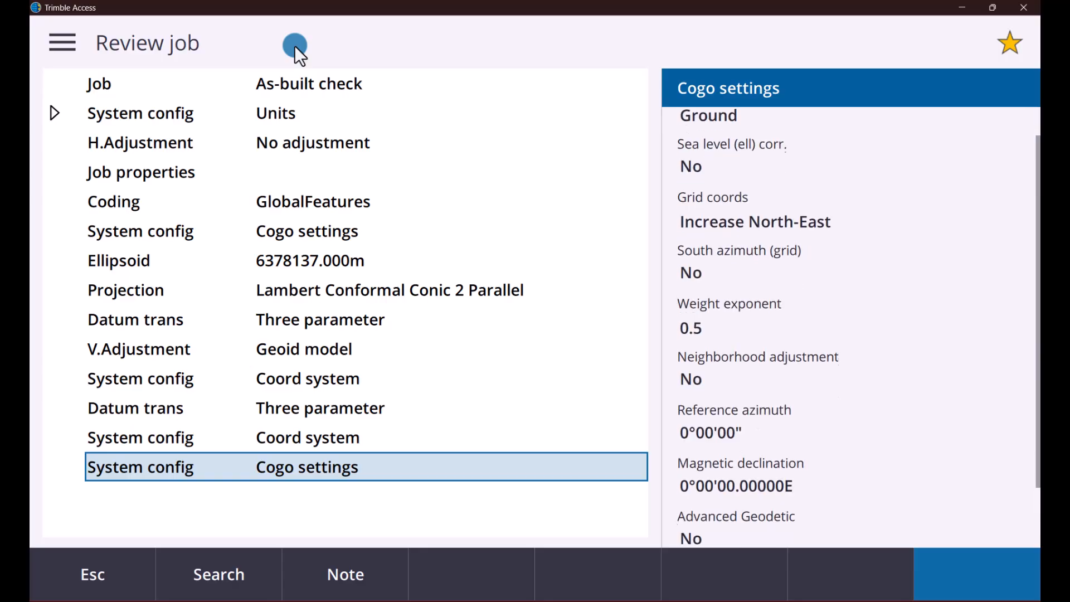
left_click(294, 439)
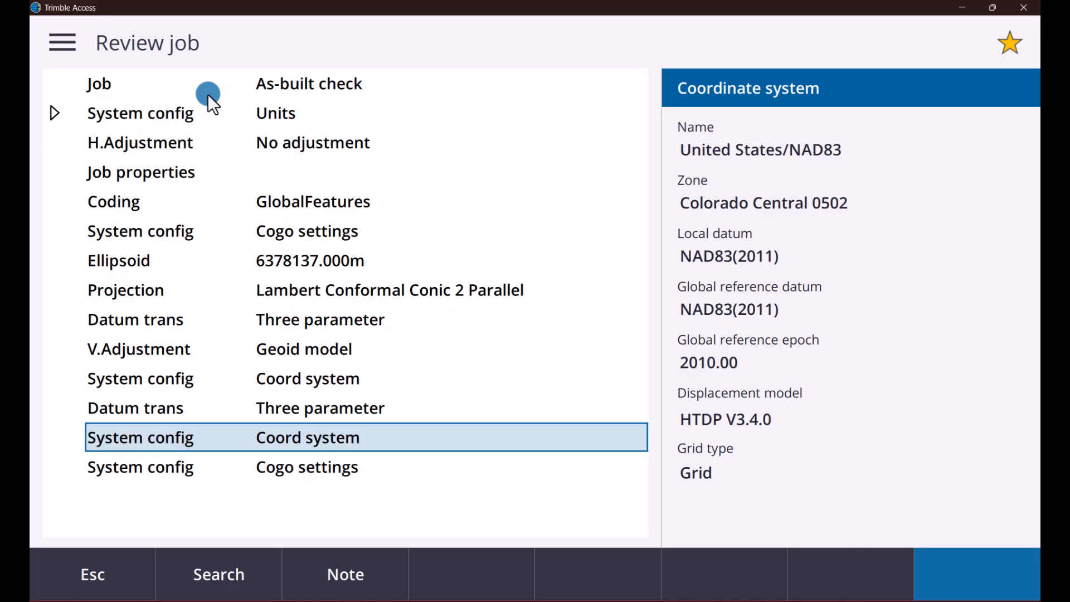
- Check the As-built check entry in the project's job list and reopen the job
left_click(65, 43)
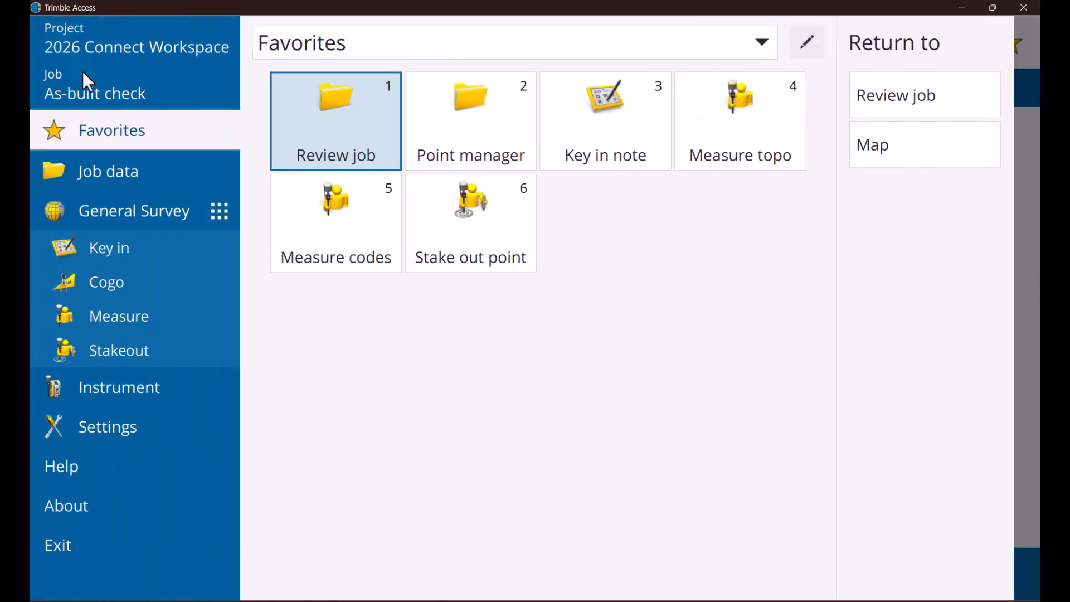
left_click(93, 91)
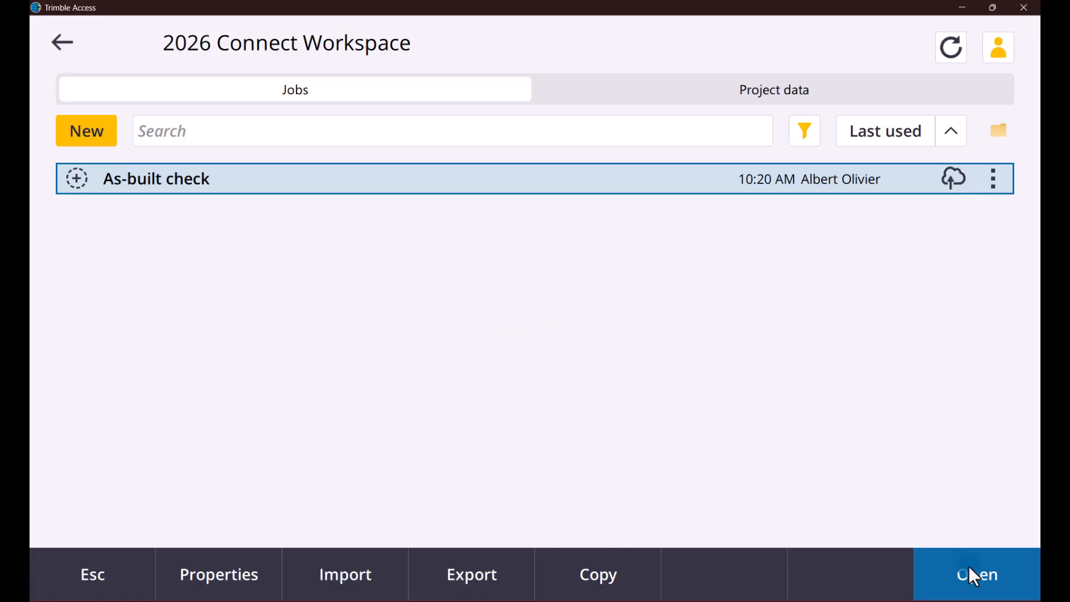
left_click(969, 566)
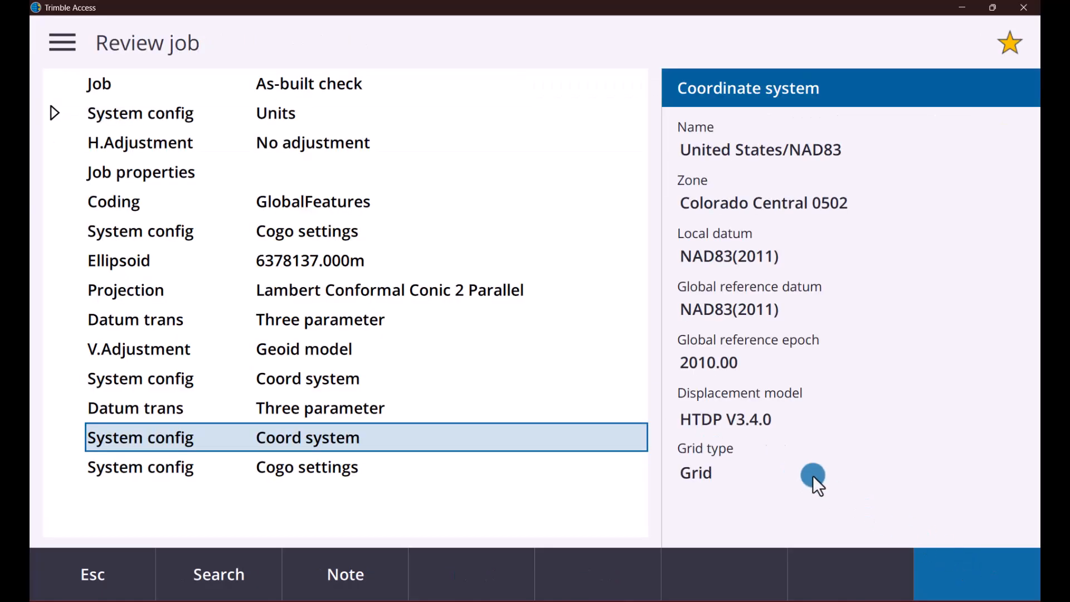
- Minimize Trimble Access and return to the Test1 project in Trimble Business Center
left_click(69, 44)
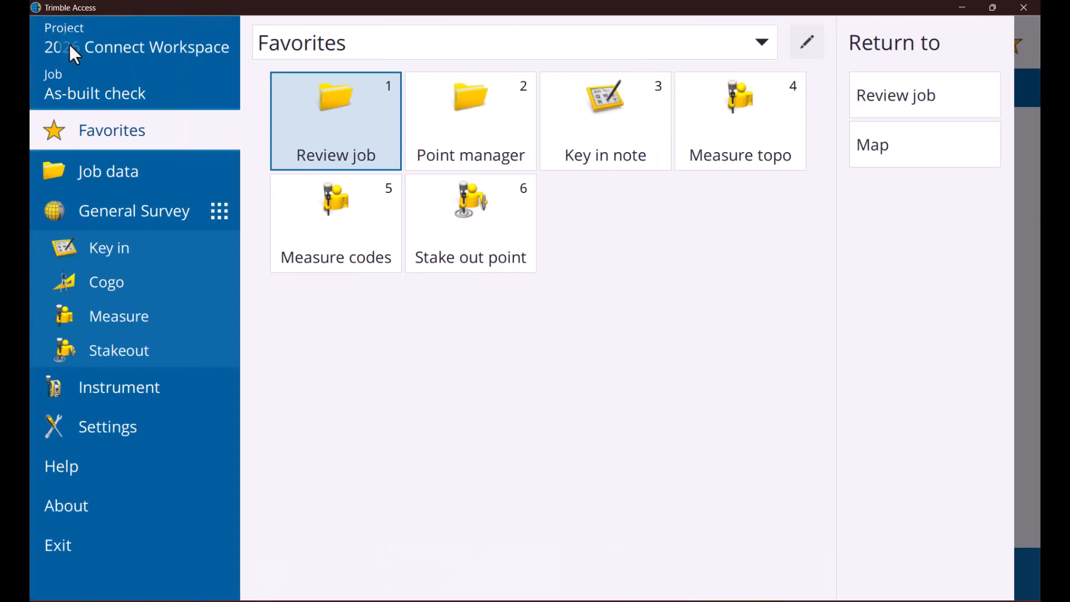
left_click(123, 254)
left_click(574, 217)
left_click(951, 8)
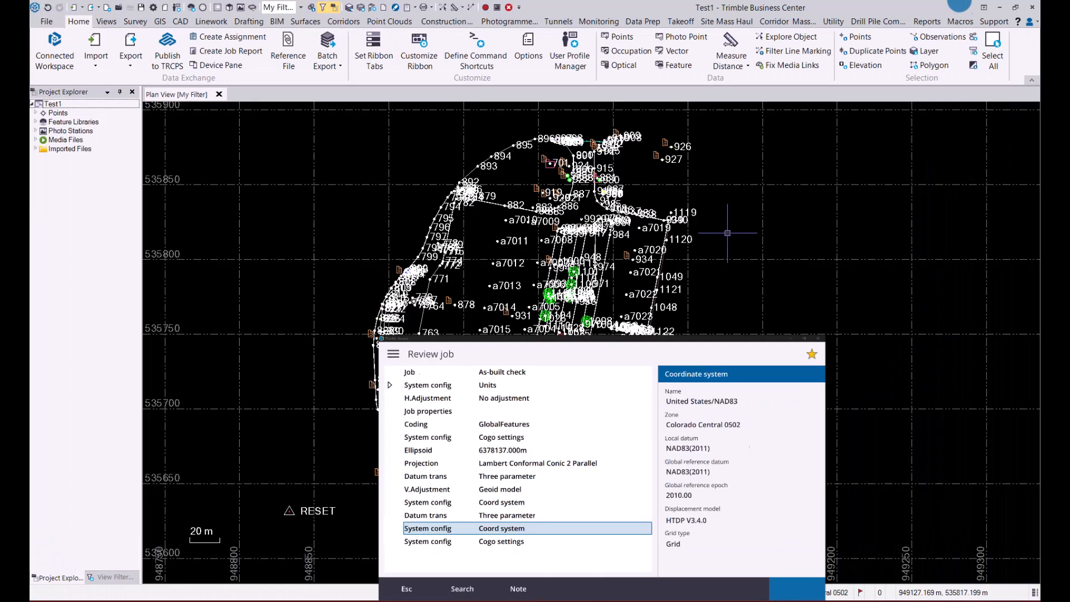